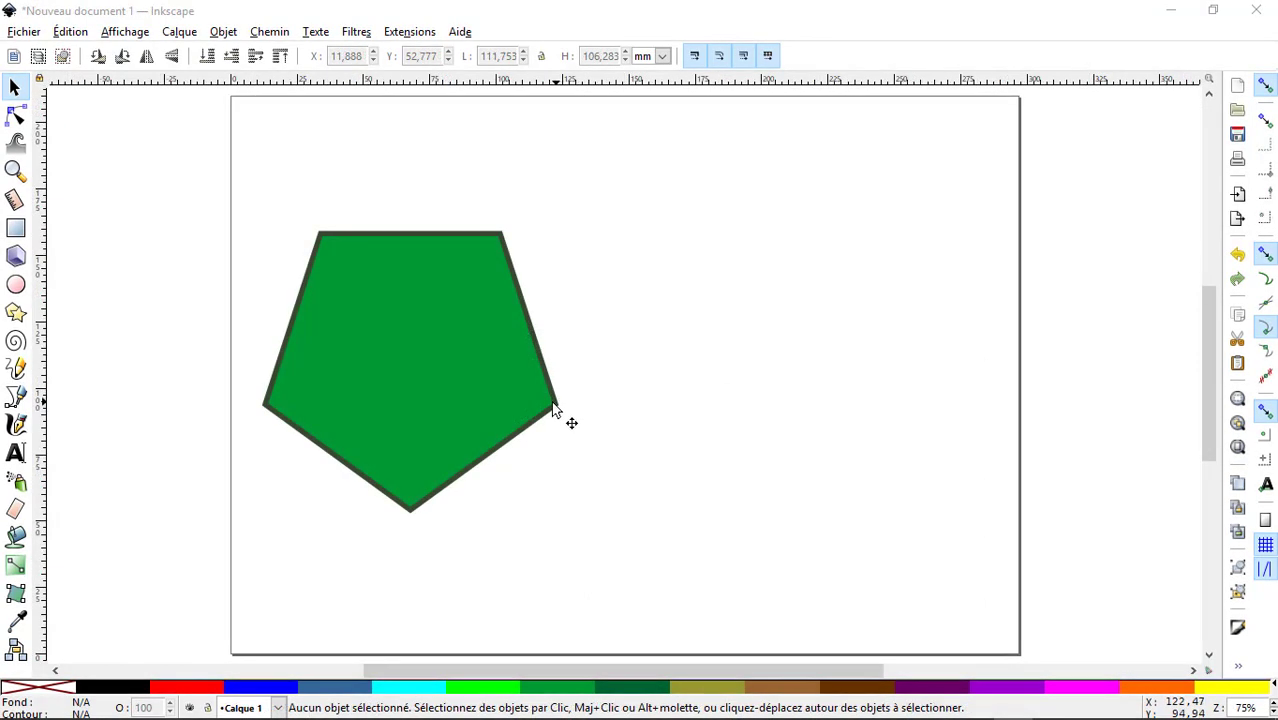
Paste a copy of the green pentagon beside the original and delete that copy
click(553, 408)
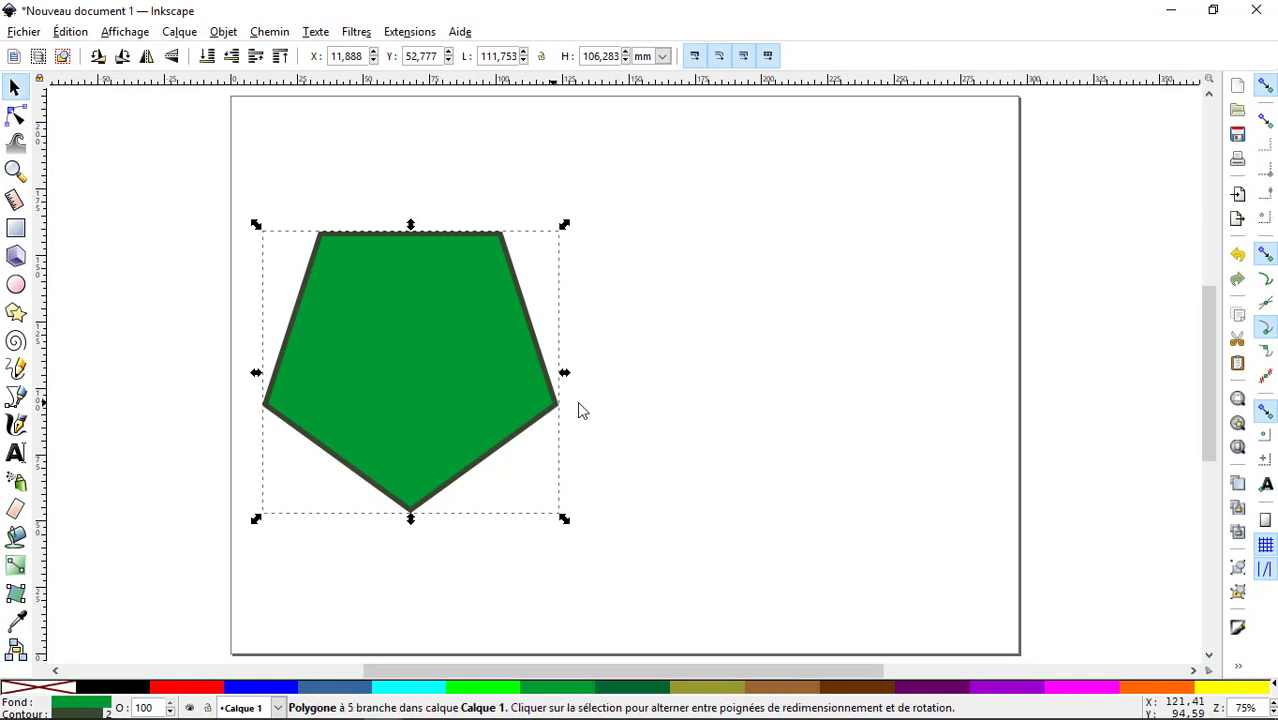
key(ctrl+v)
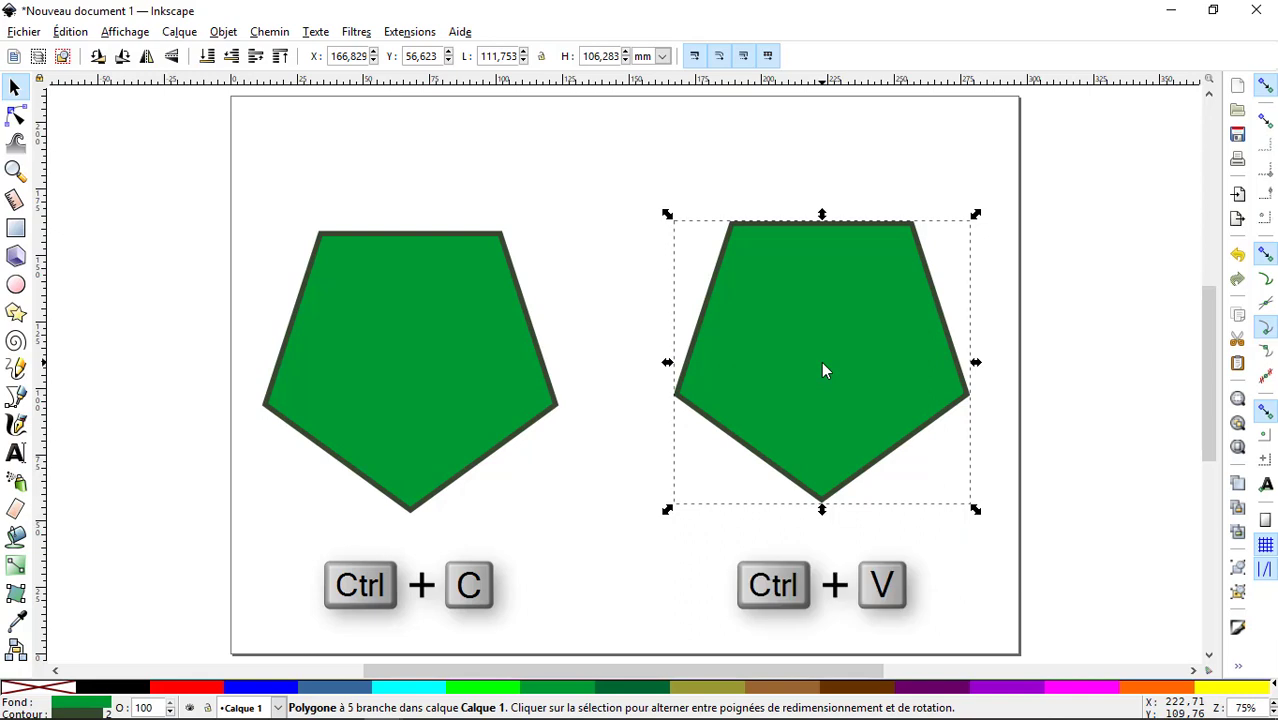
key(Delete)
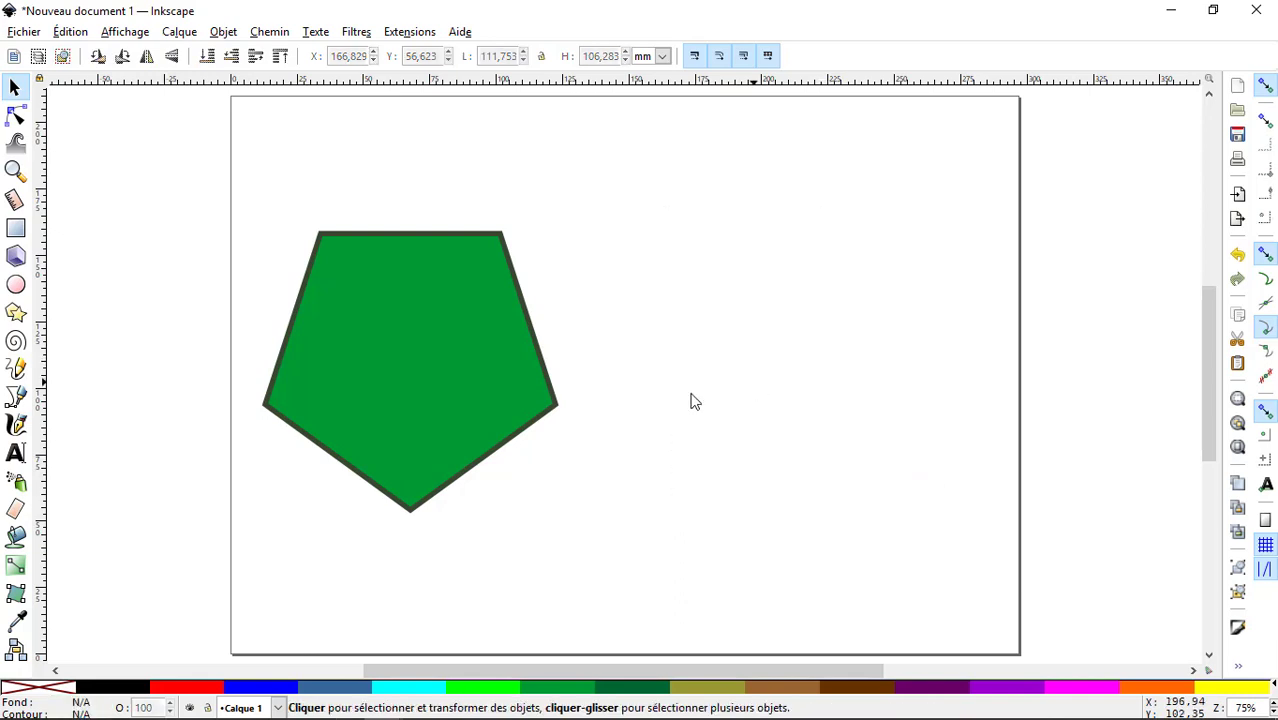
Duplicate the green pentagon and move the duplicate to the right of the original
click(558, 415)
key(ctrl+d)
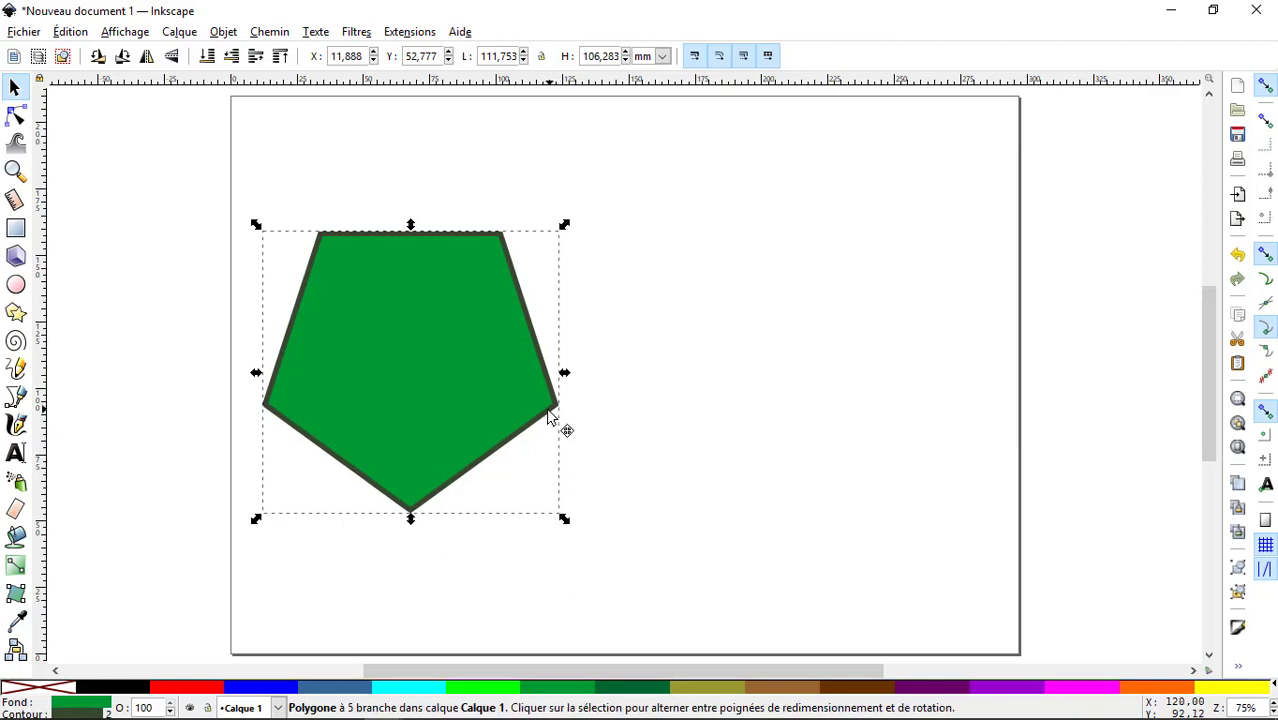
drag(562, 421, 693, 419)
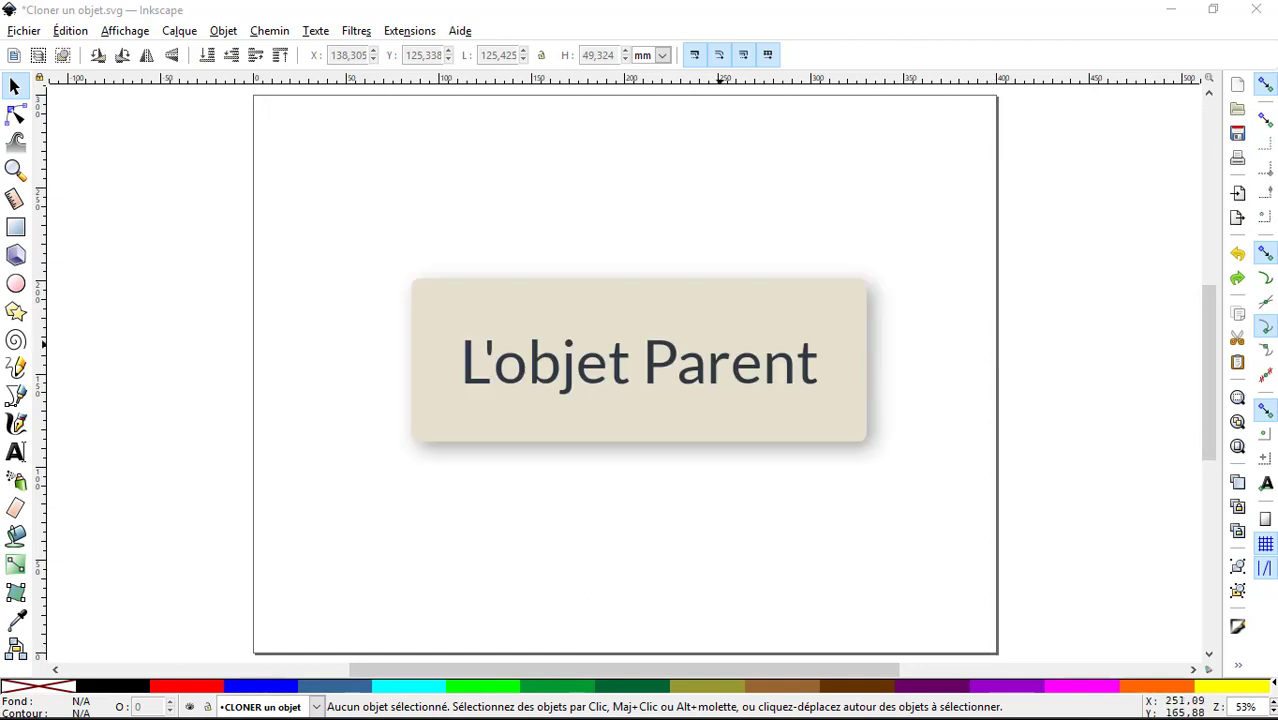
Delete the object in the middle of the page and draw a rectangle about 345 mm wide and 83 mm high across the page's upper part
click(724, 347)
key(Delete)
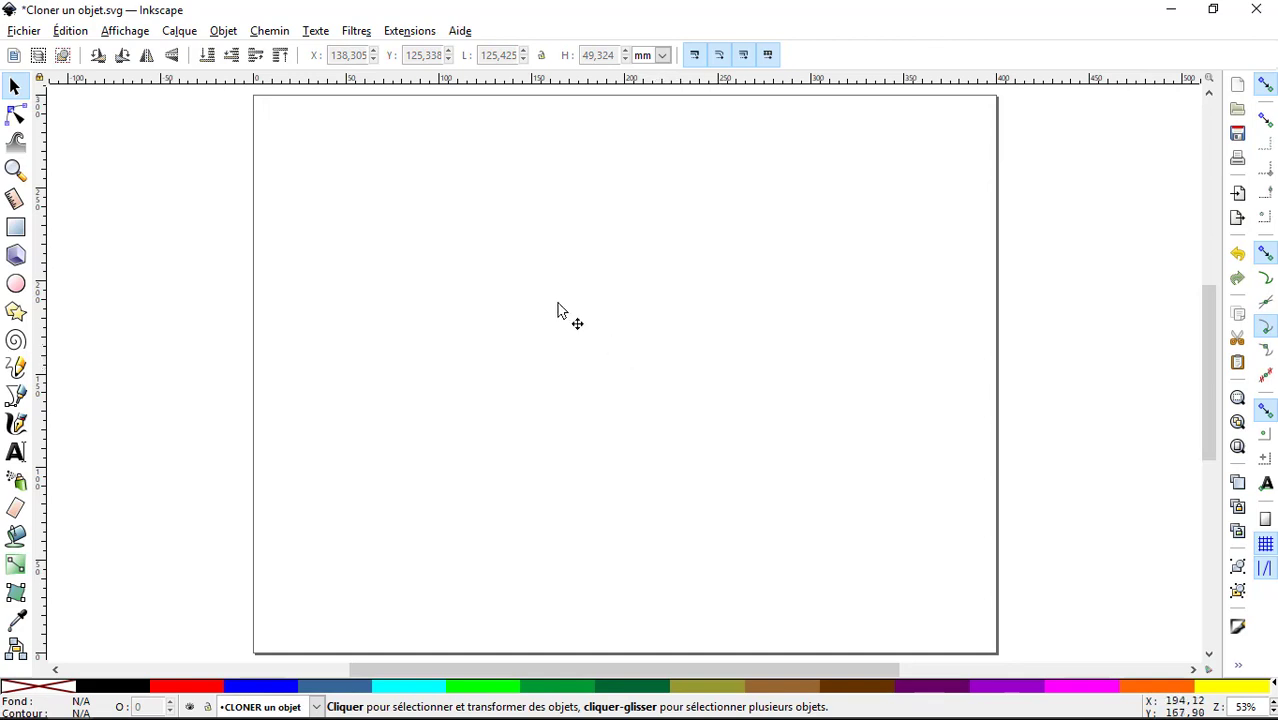
click(16, 232)
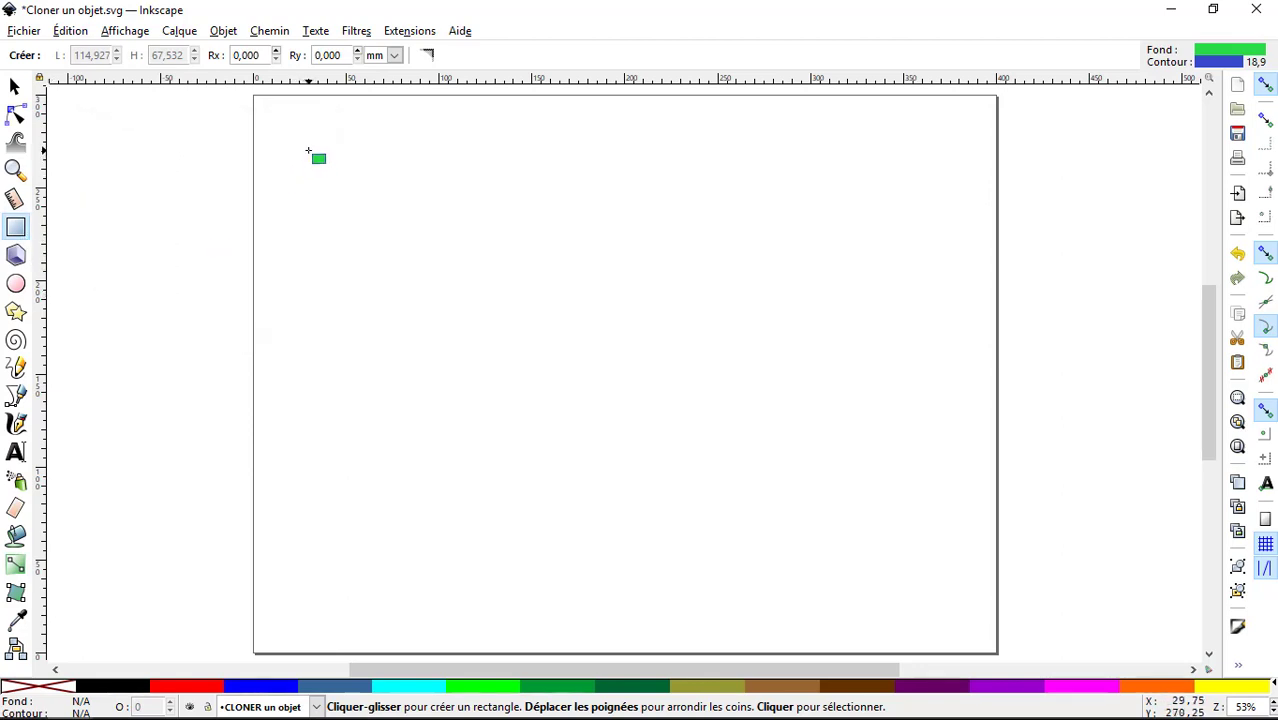
mouse_move(308, 150)
mouse_down()
mouse_move(422, 211)
mouse_move(813, 328)
mouse_move(905, 287)
mouse_move(948, 304)
mouse_up()
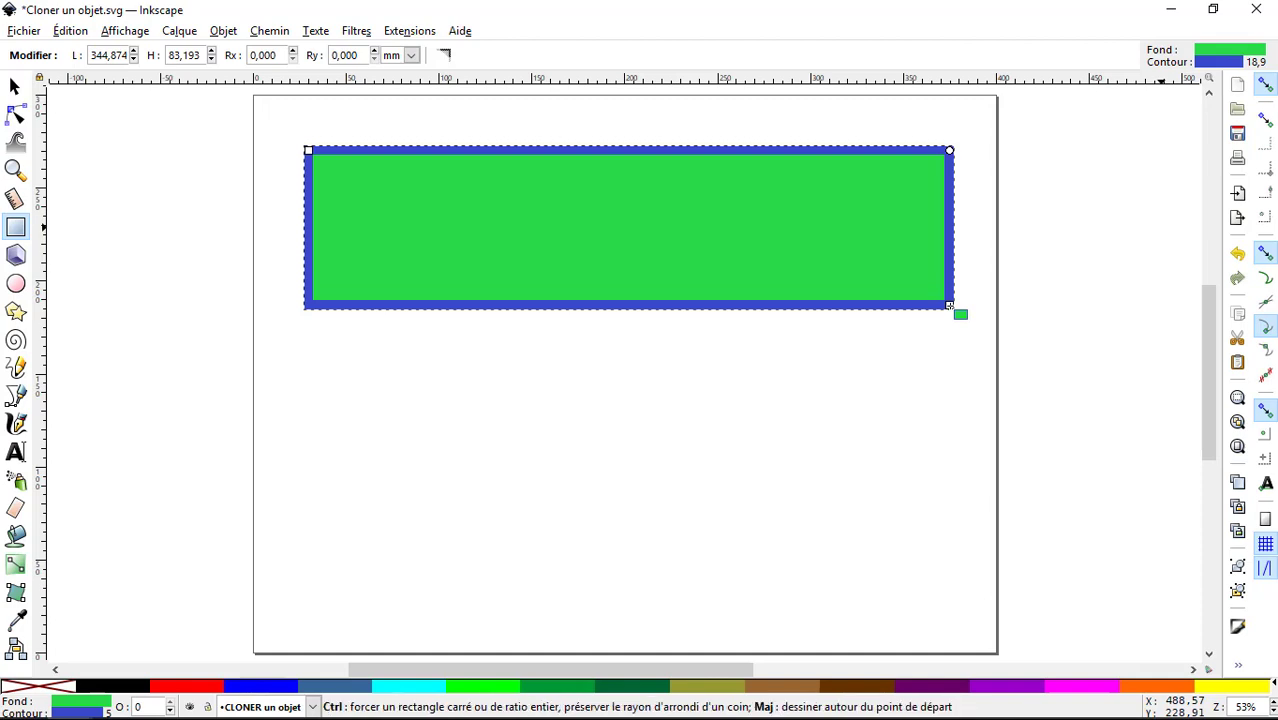
Lower the red and green values of the rectangle's stroke colour to about 0 for a deeper blue
key(ctrl+shift+f)
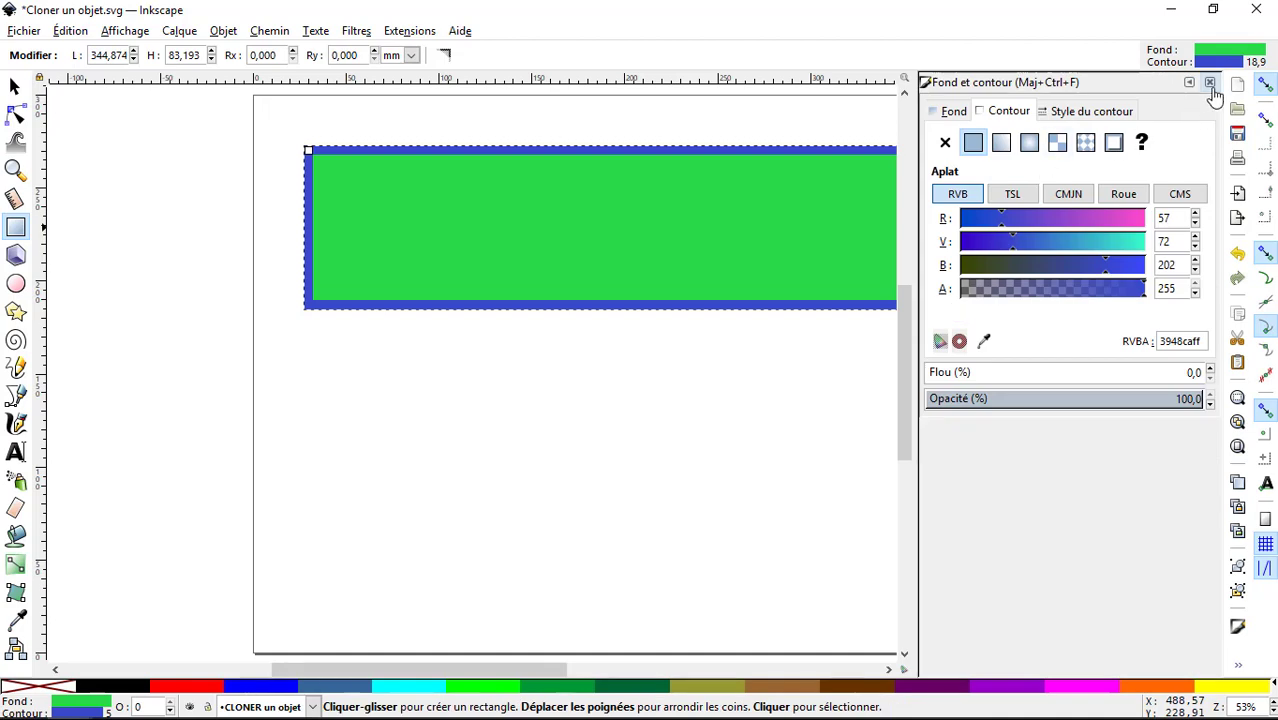
click(1209, 84)
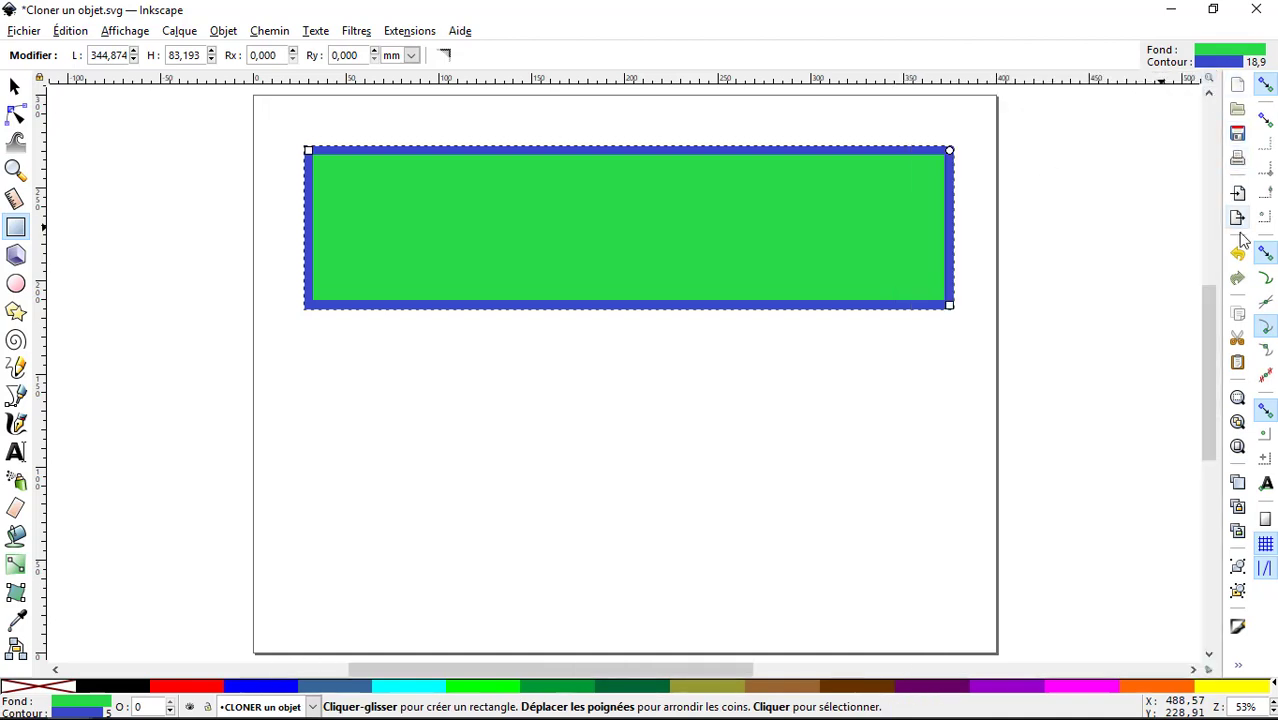
click(1240, 630)
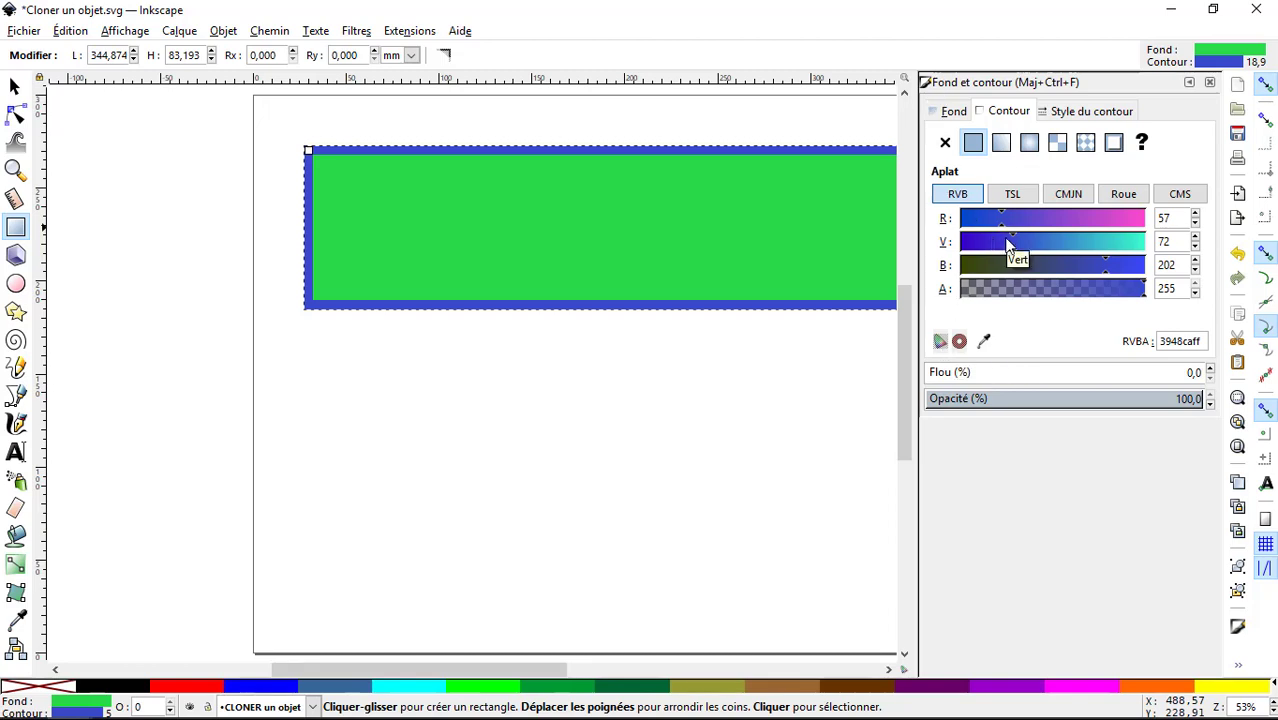
mouse_move(1009, 245)
mouse_down()
mouse_move(958, 243)
mouse_move(958, 225)
mouse_up()
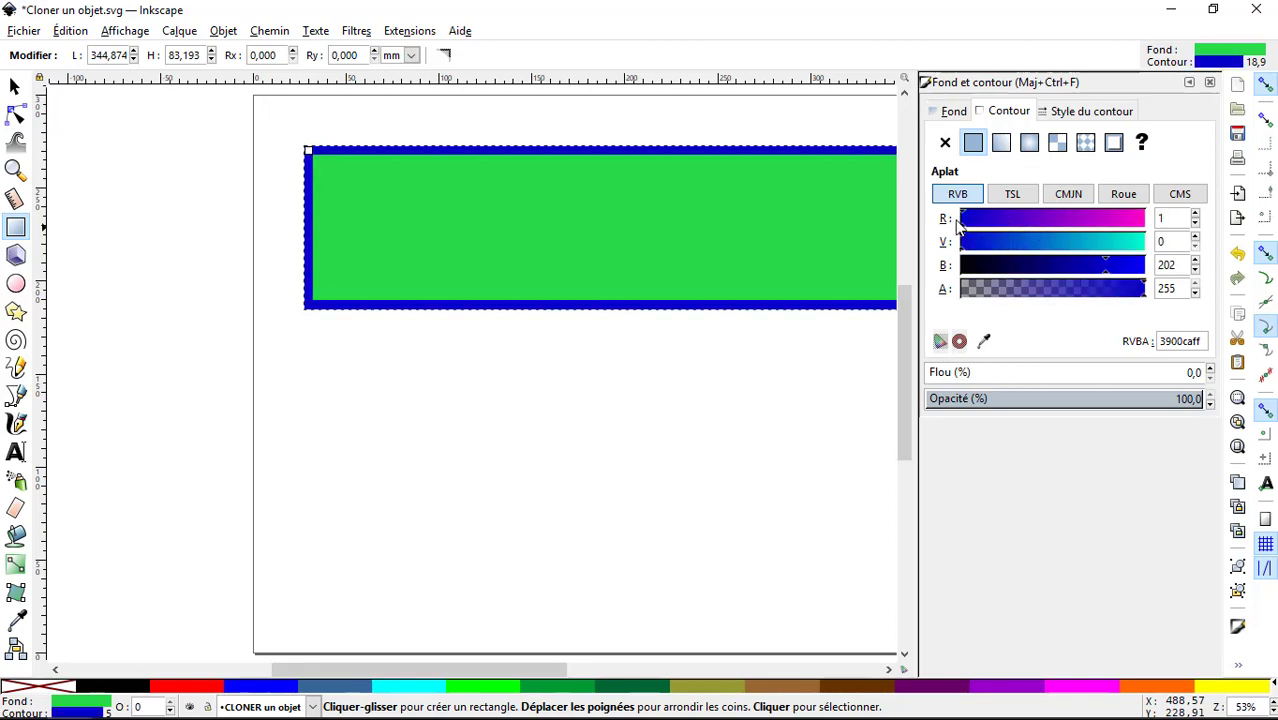
Set the rectangle's flat fill to magenta with red 191, green 44 and blue 182
click(953, 113)
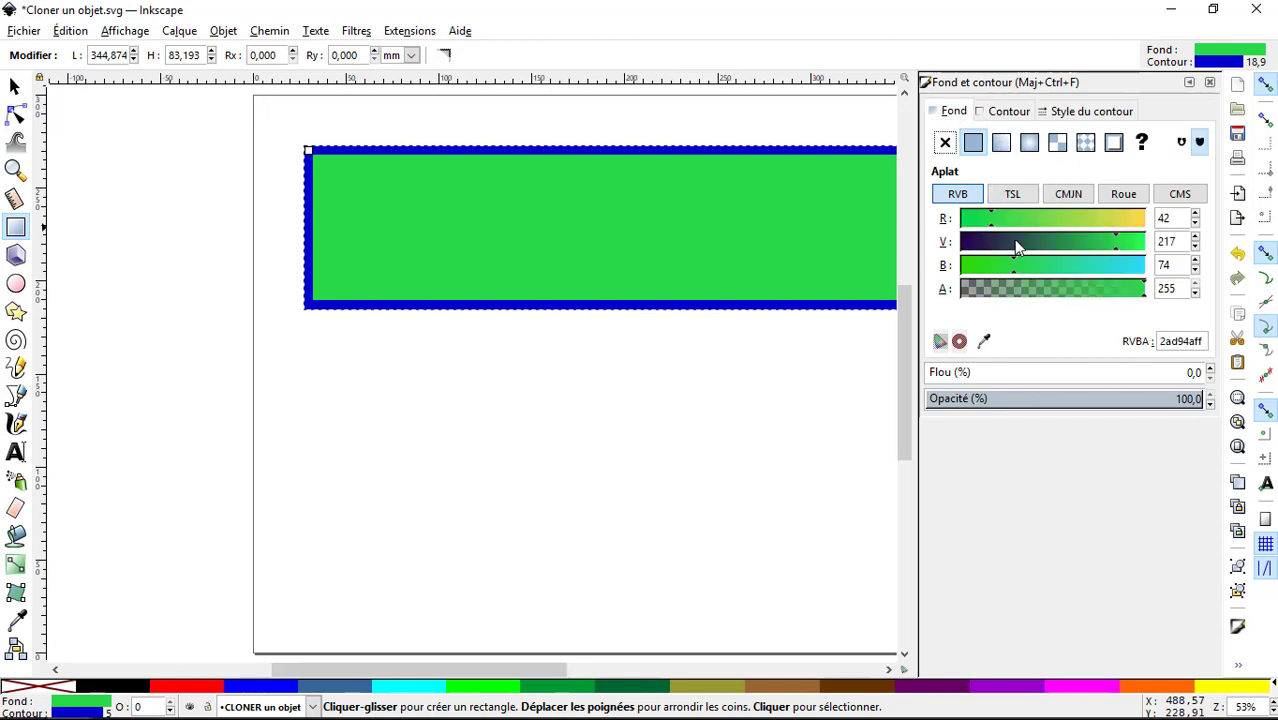
drag(1066, 242, 992, 245)
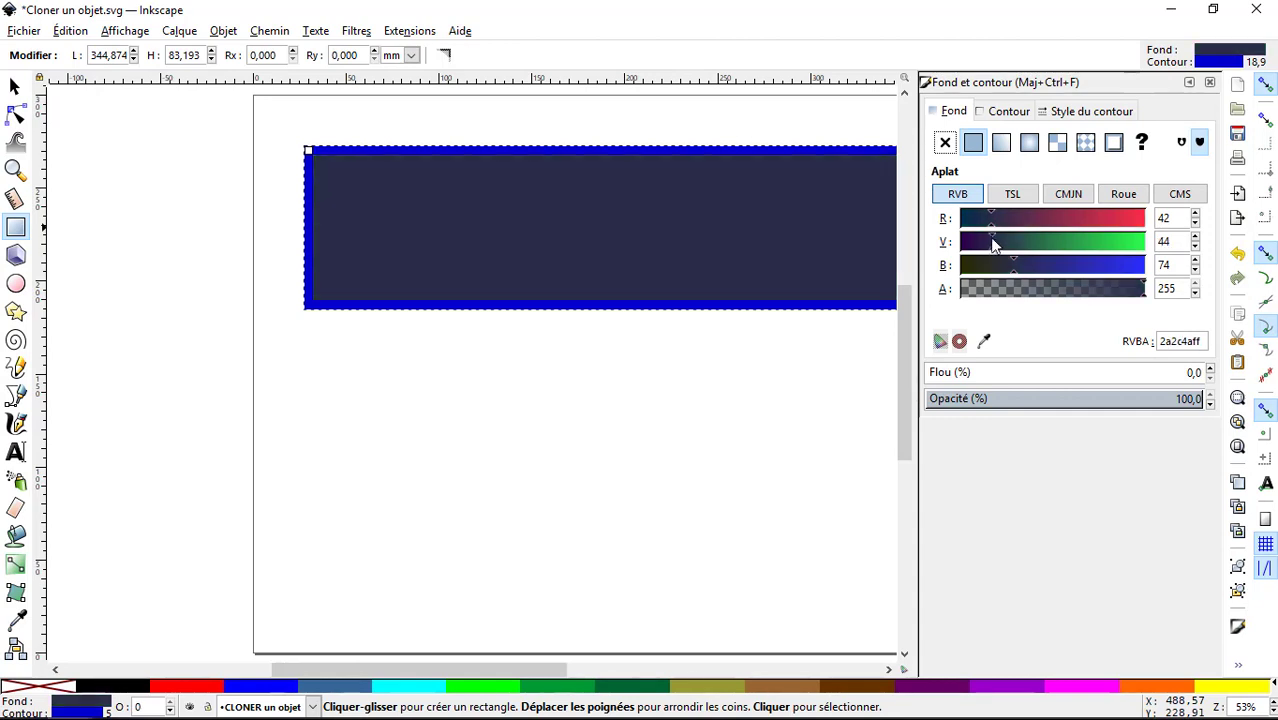
click(1098, 218)
click(1092, 265)
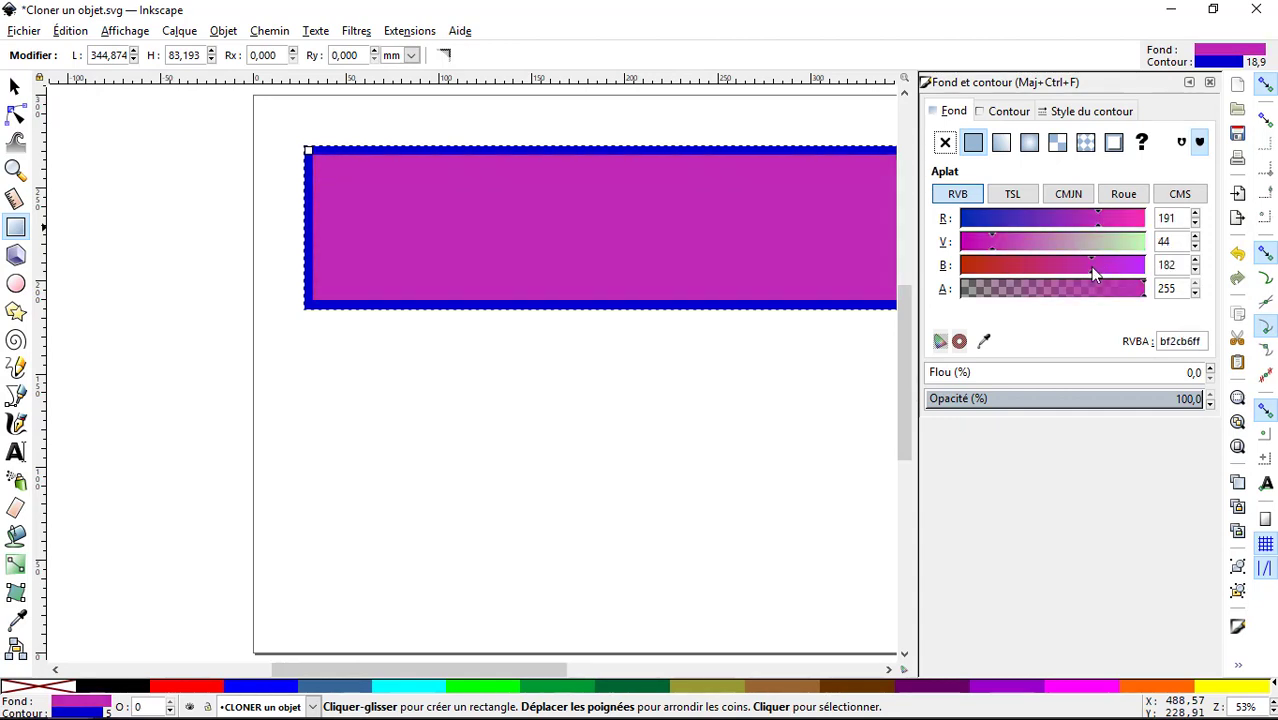
click(1209, 83)
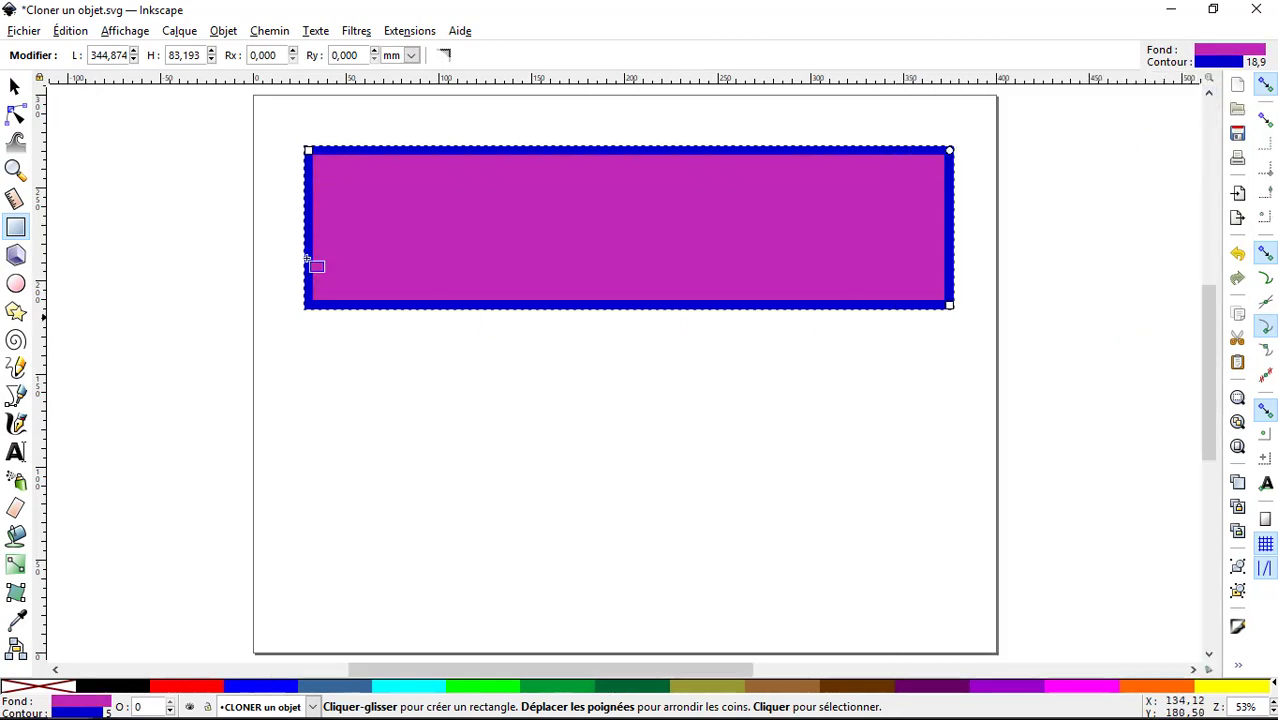
Create a clone of the magenta rectangle and place it directly below the original, at Y about 76 mm
click(14, 87)
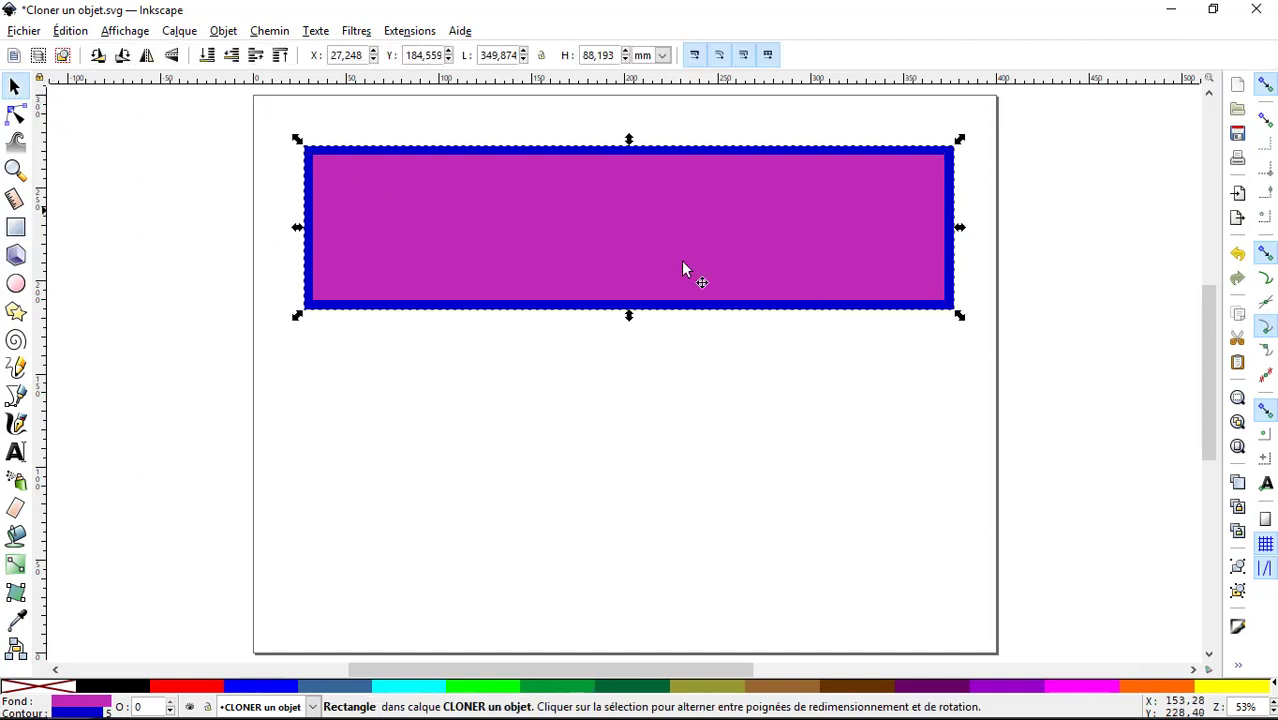
click(894, 359)
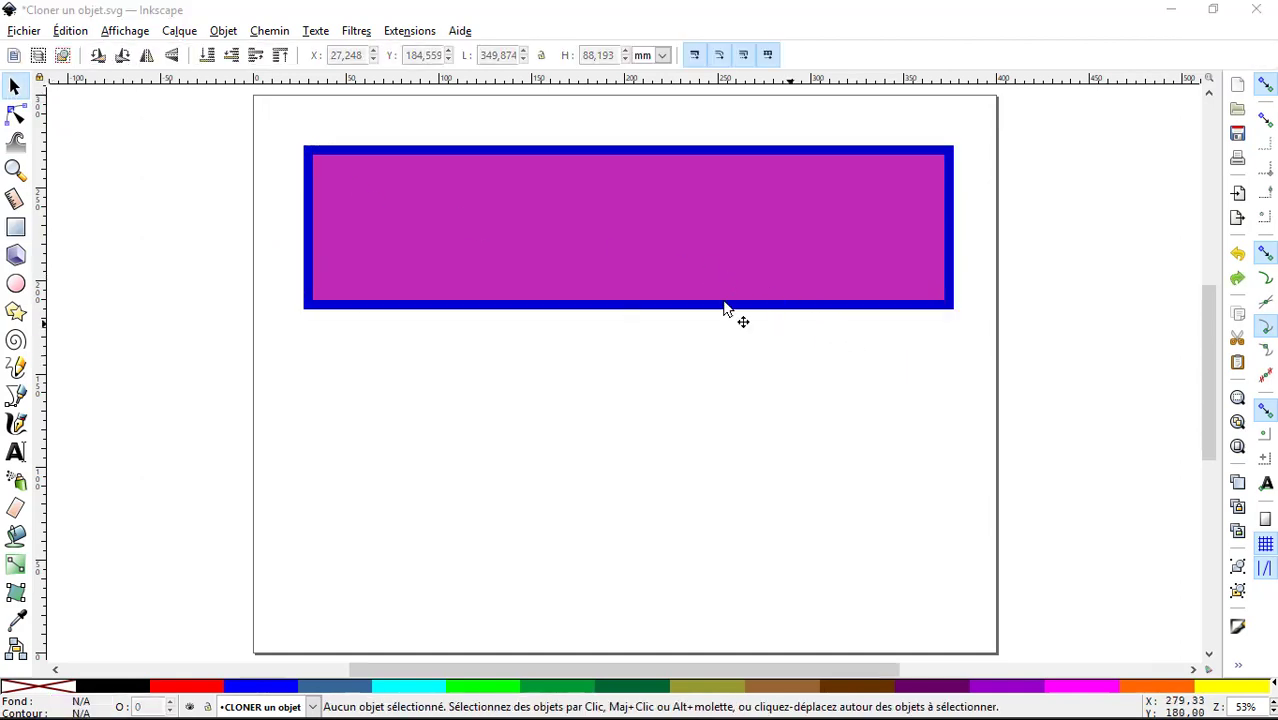
click(626, 278)
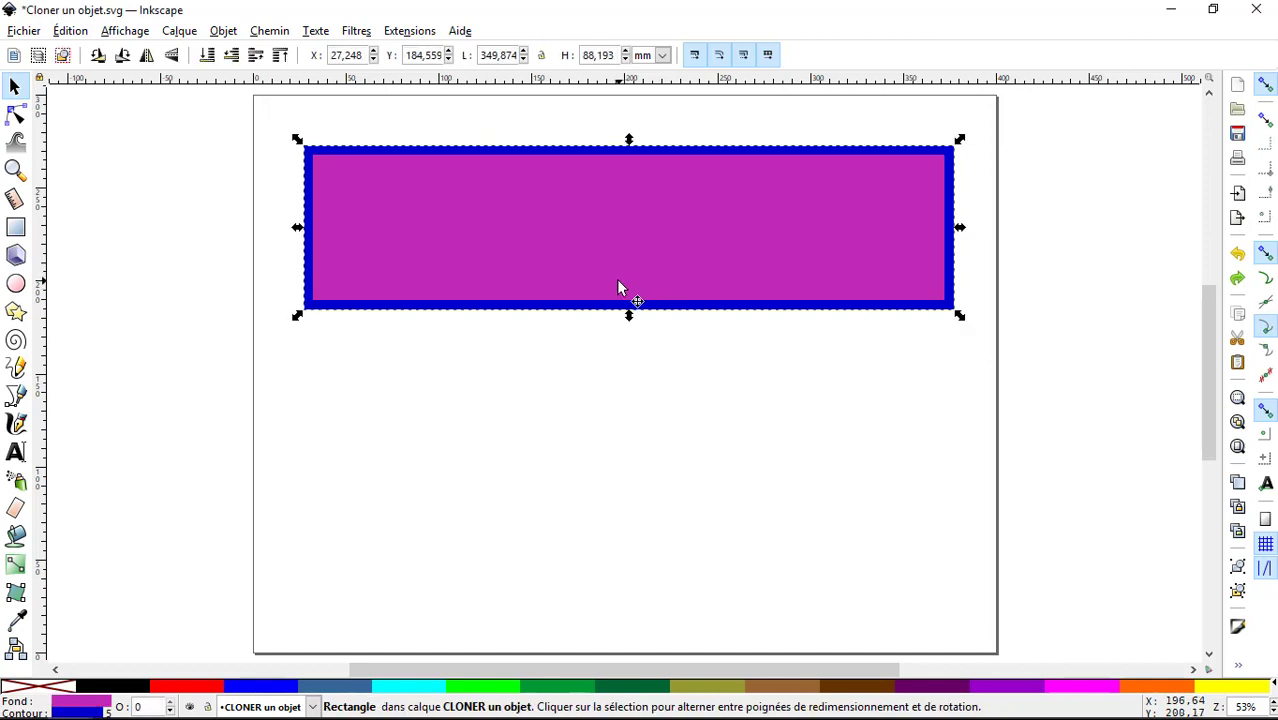
click(84, 36)
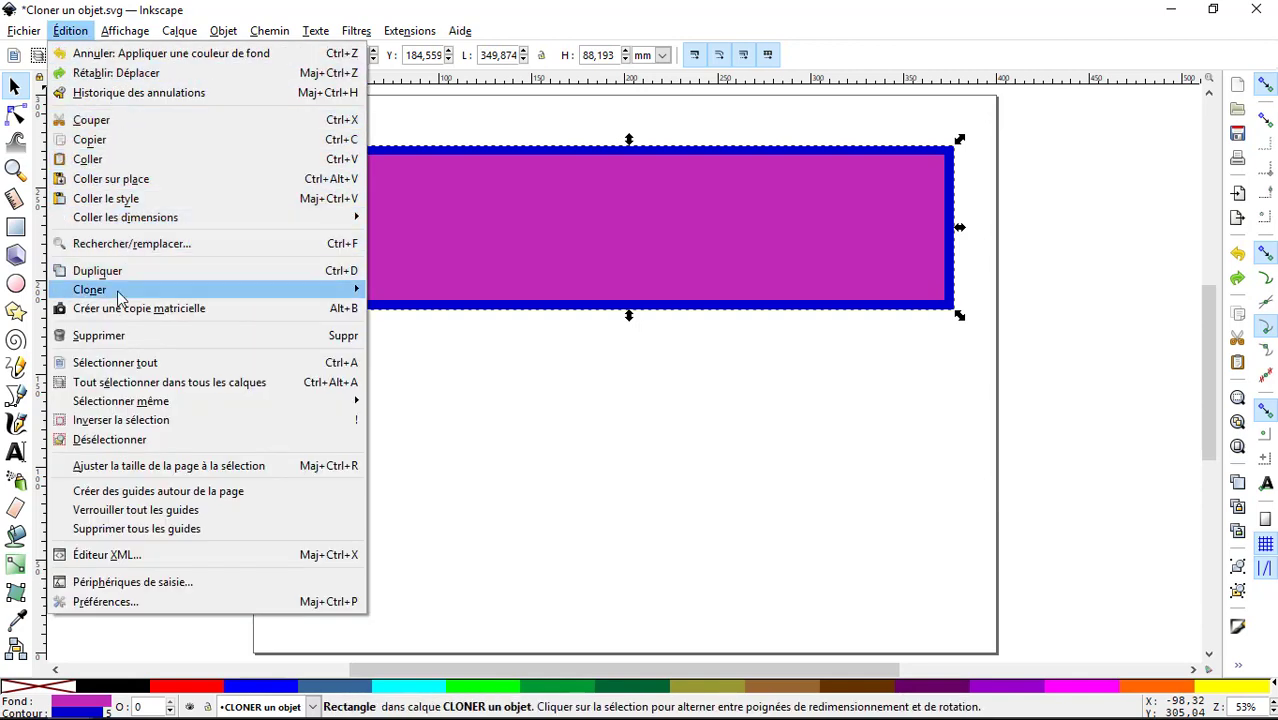
mouse_move(120, 297)
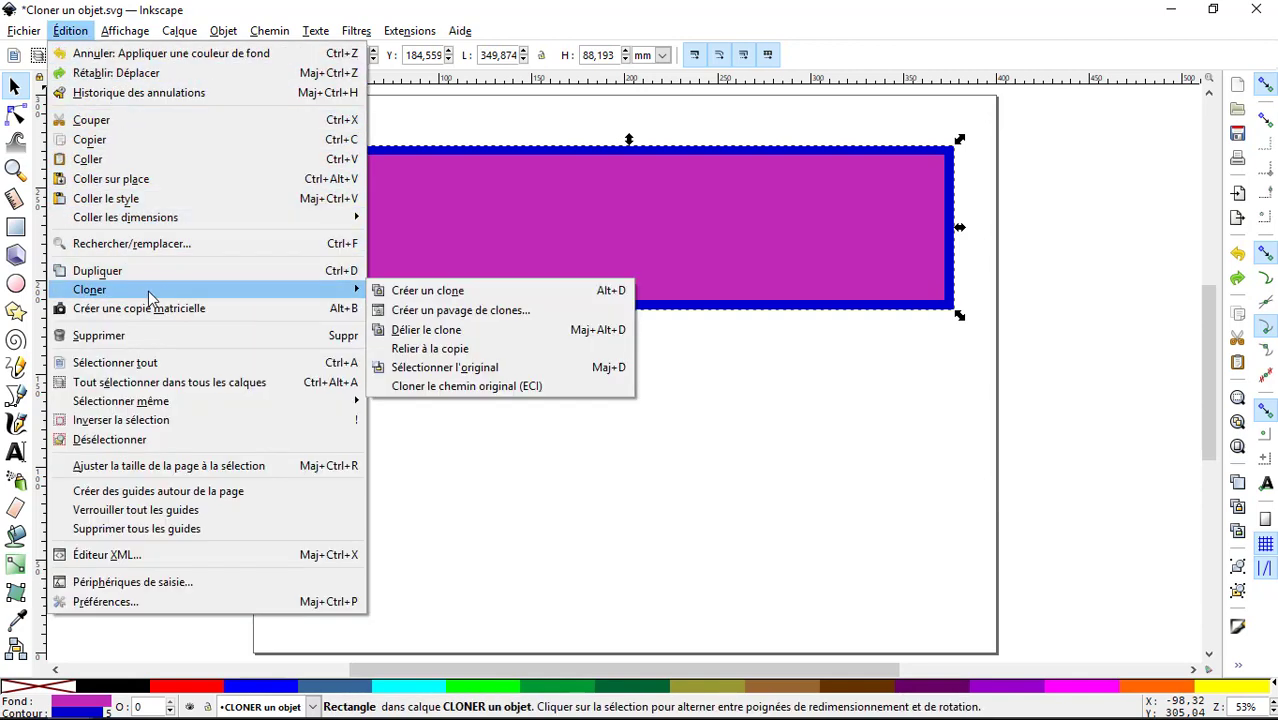
click(411, 293)
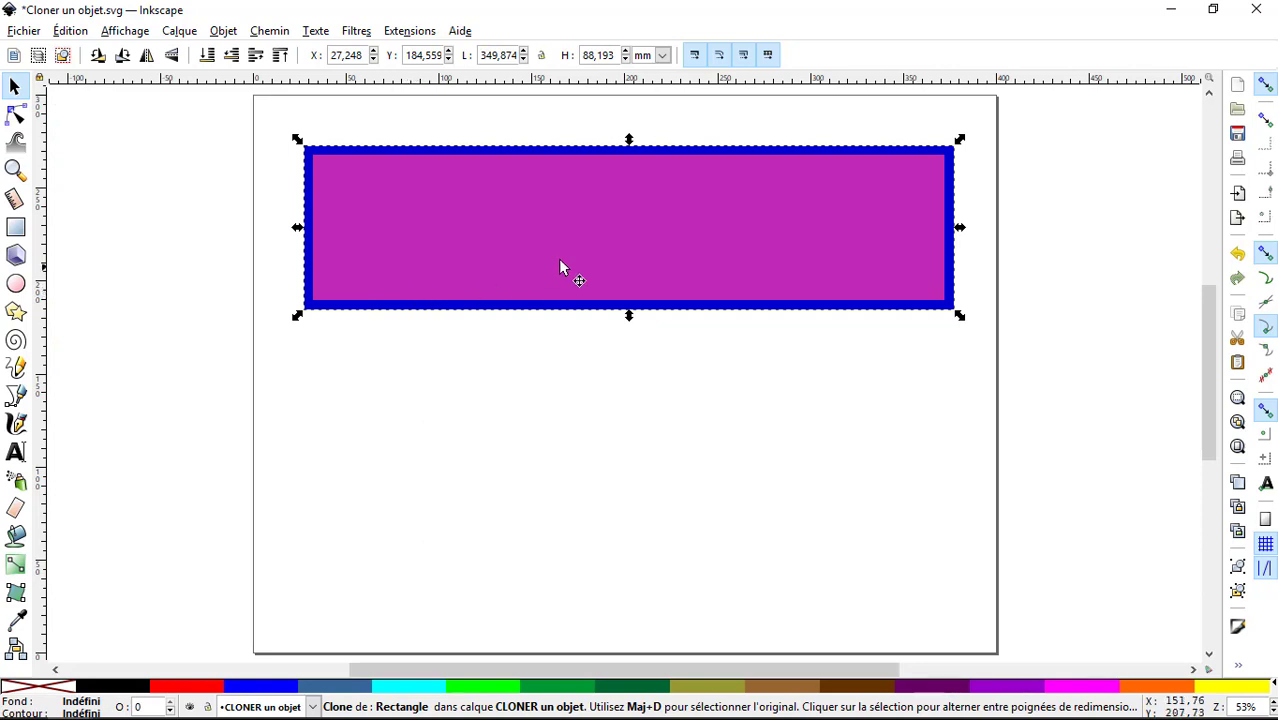
drag(587, 253, 595, 457)
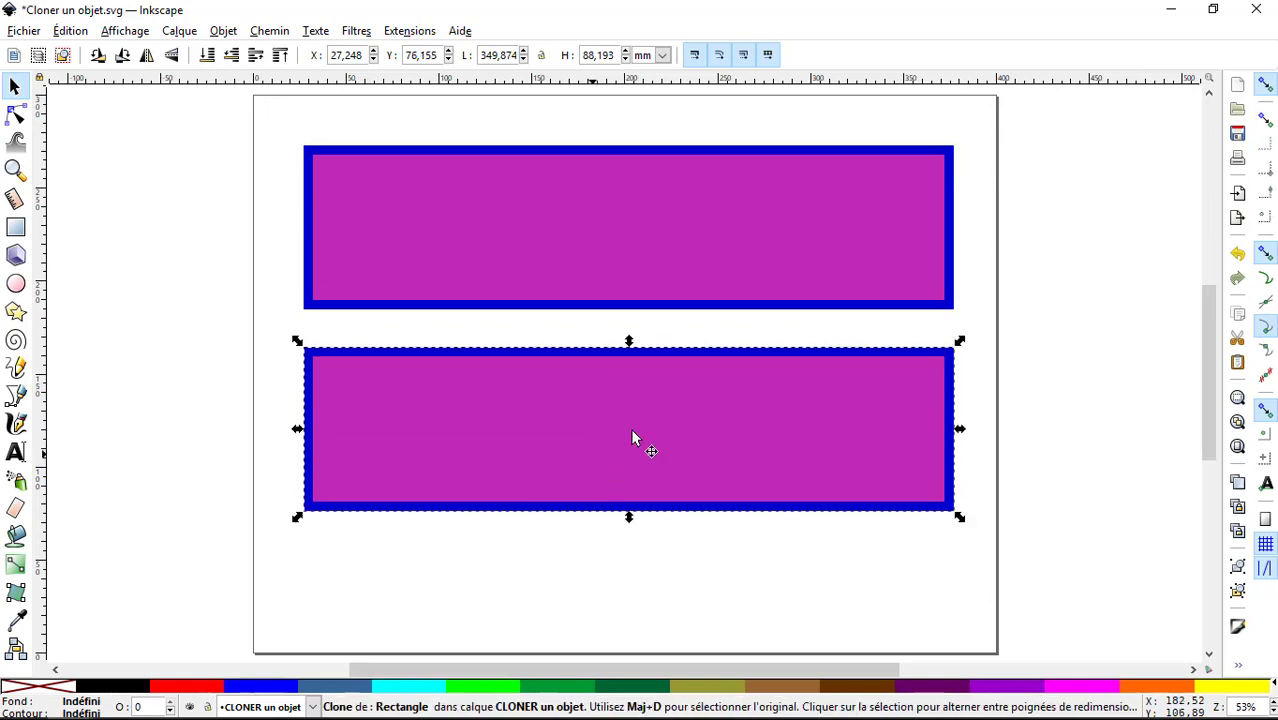
Narrow the original rectangle from its right side to a width of about 162 mm
click(689, 238)
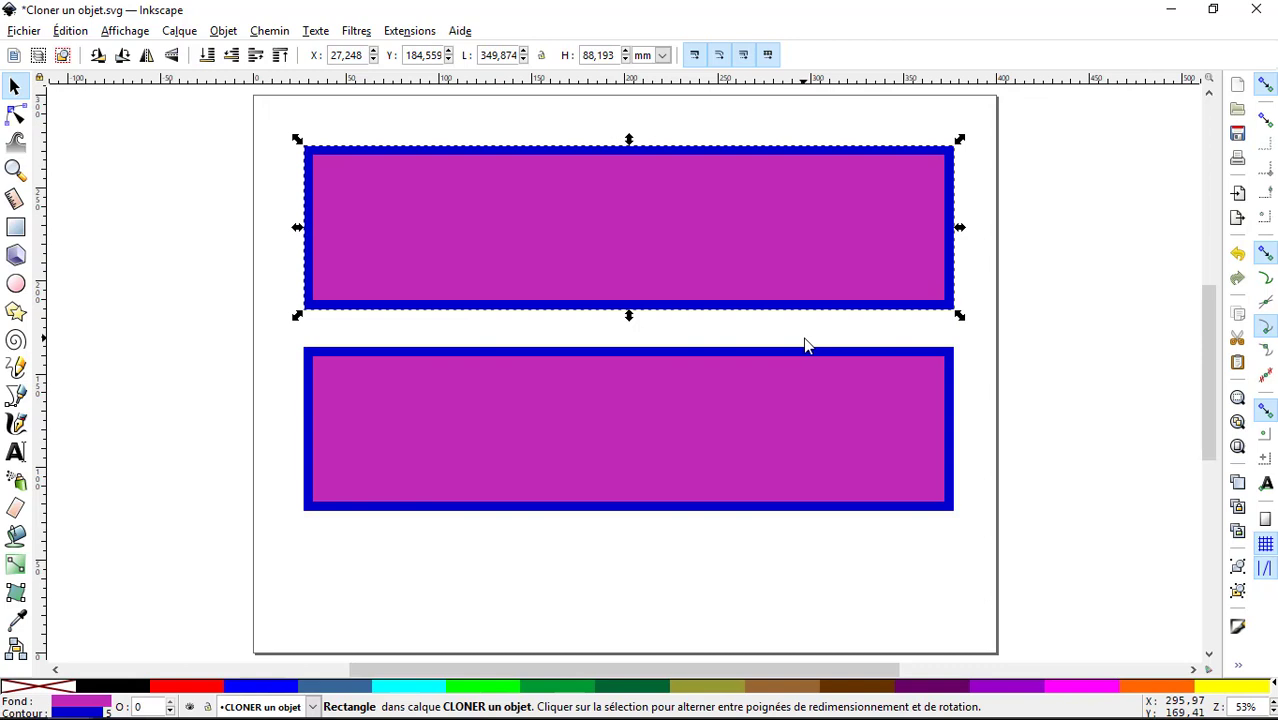
click(927, 270)
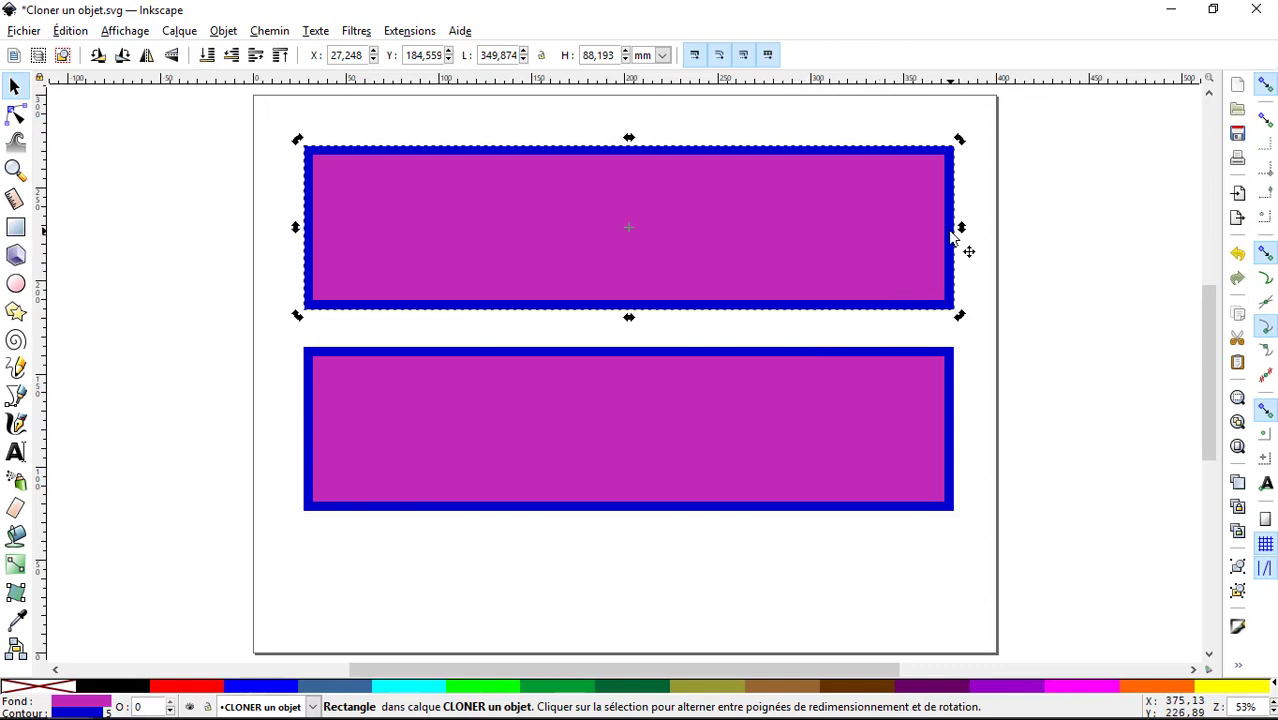
click(914, 240)
drag(960, 230, 612, 248)
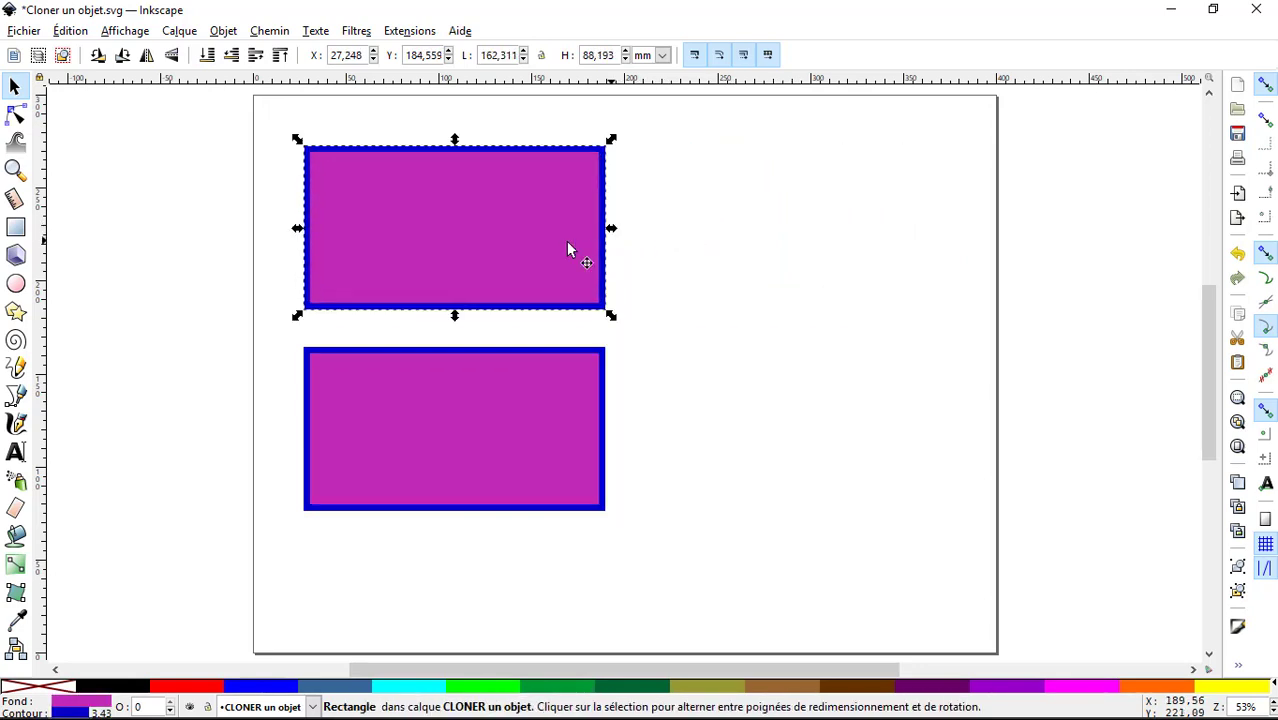
Change the original rectangle's fill to ochre with green 151 and blue about 27, and deselect it
click(516, 241)
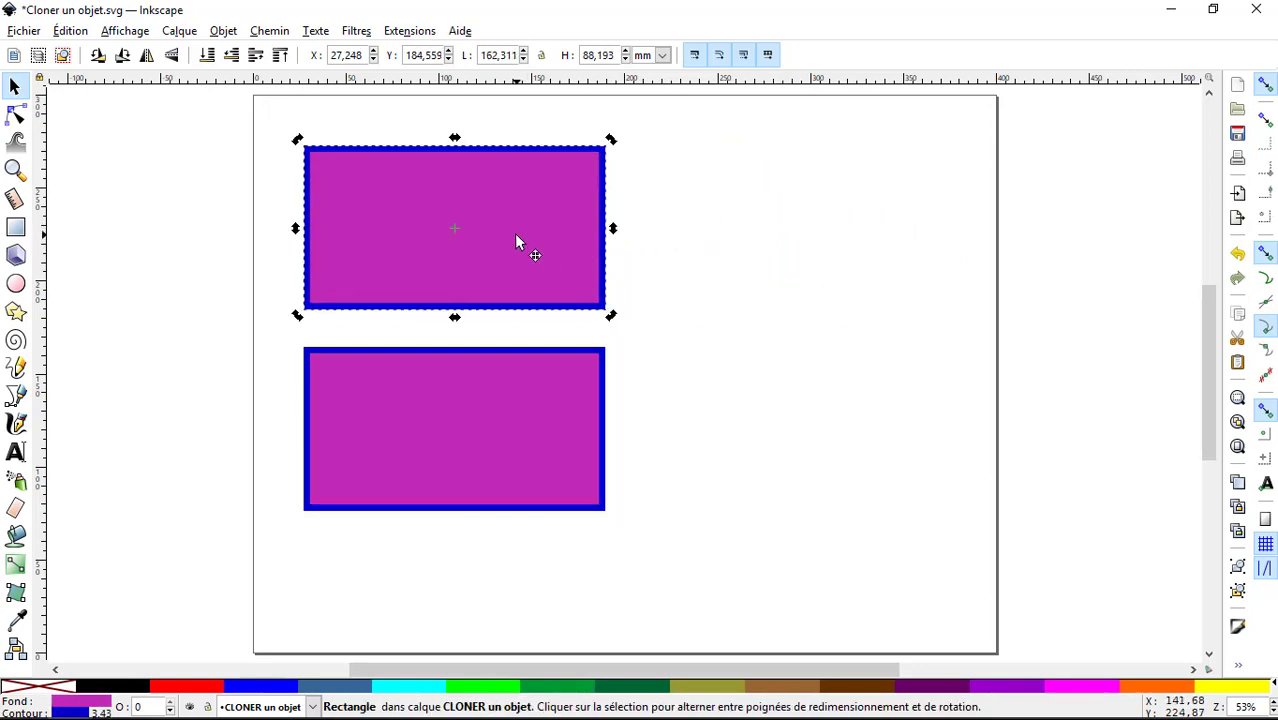
key(ctrl+shift+f)
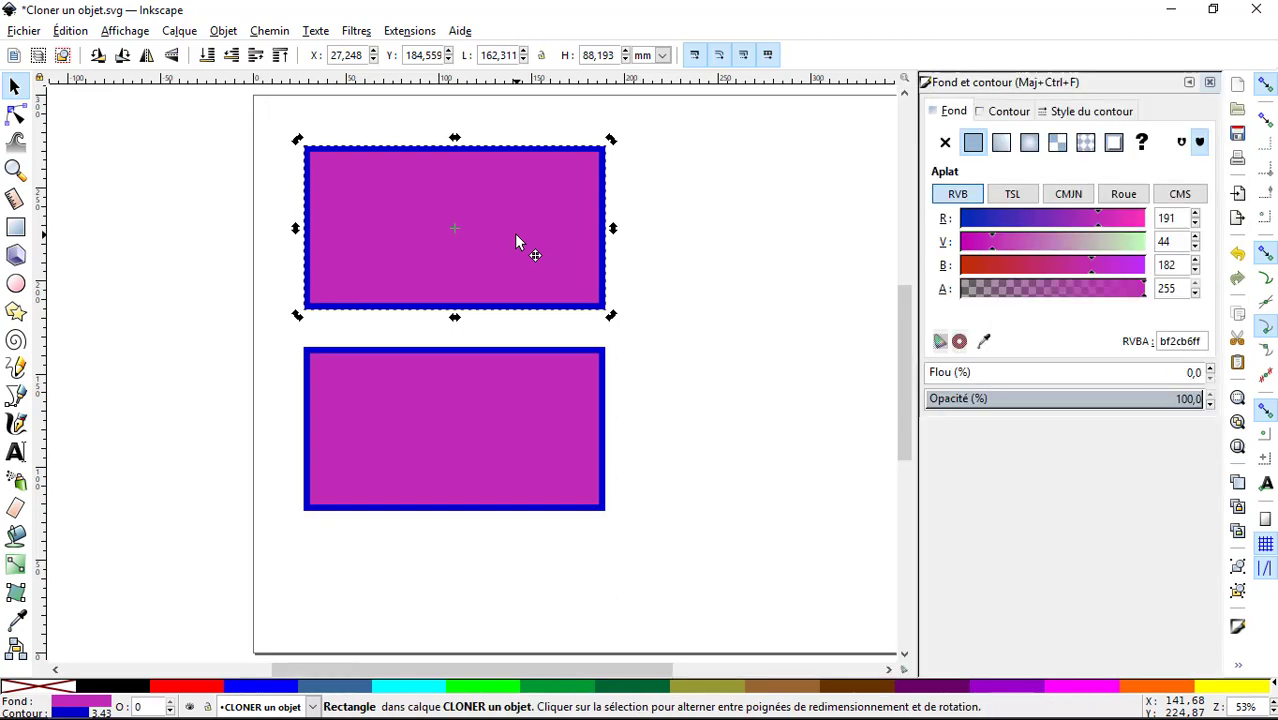
drag(1045, 241, 981, 267)
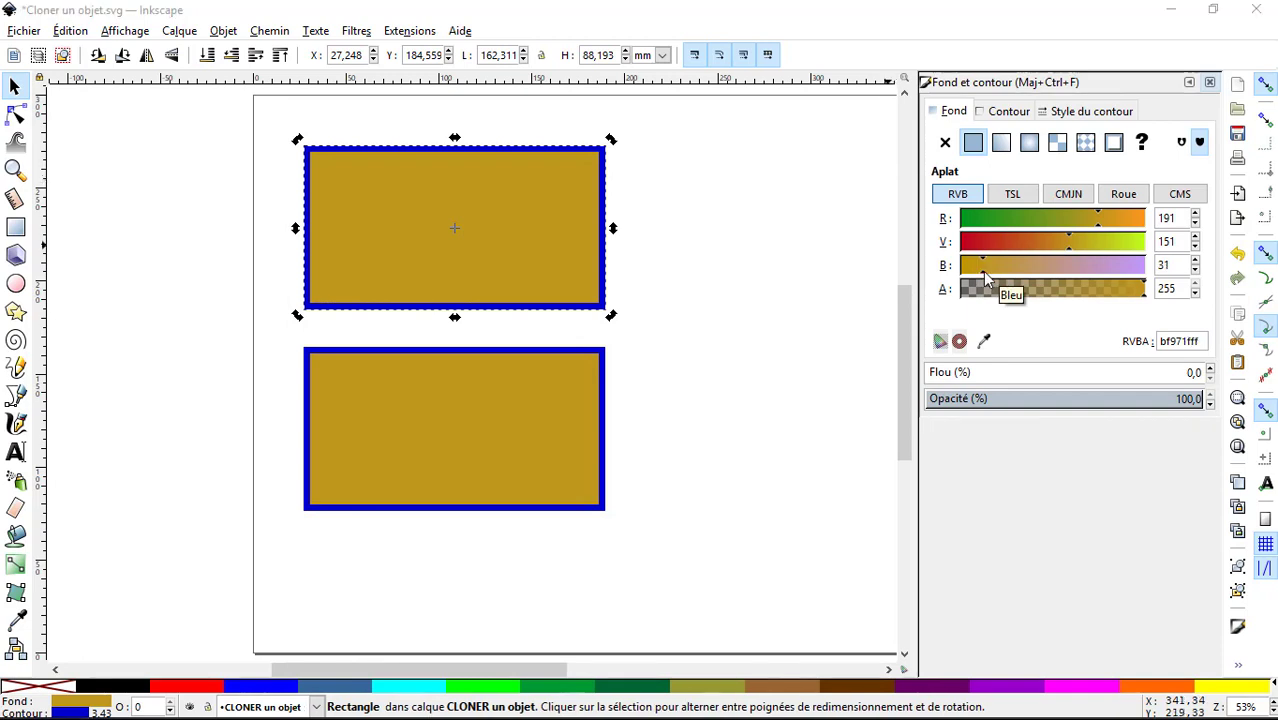
click(711, 306)
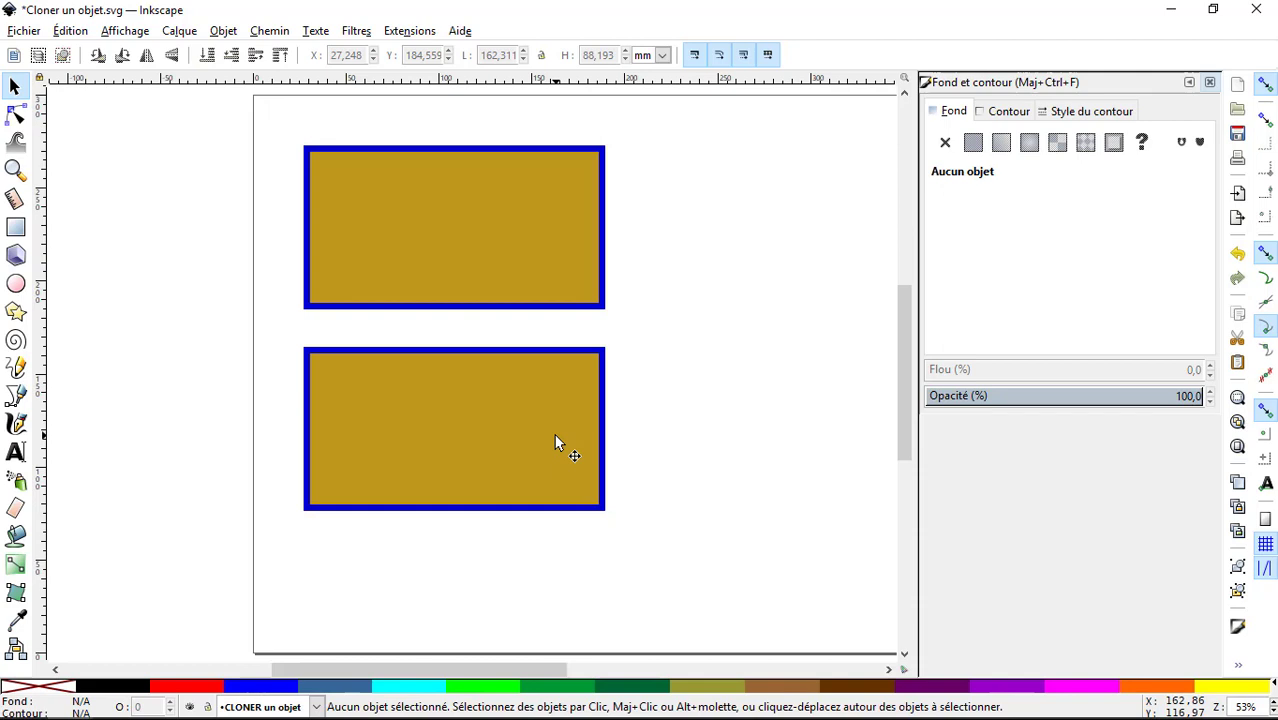
Move the clone so it overlaps the original's lower right part, and turn the original's fill red by setting green to 42
mouse_move(556, 441)
mouse_down()
mouse_move(630, 374)
mouse_move(627, 298)
mouse_up()
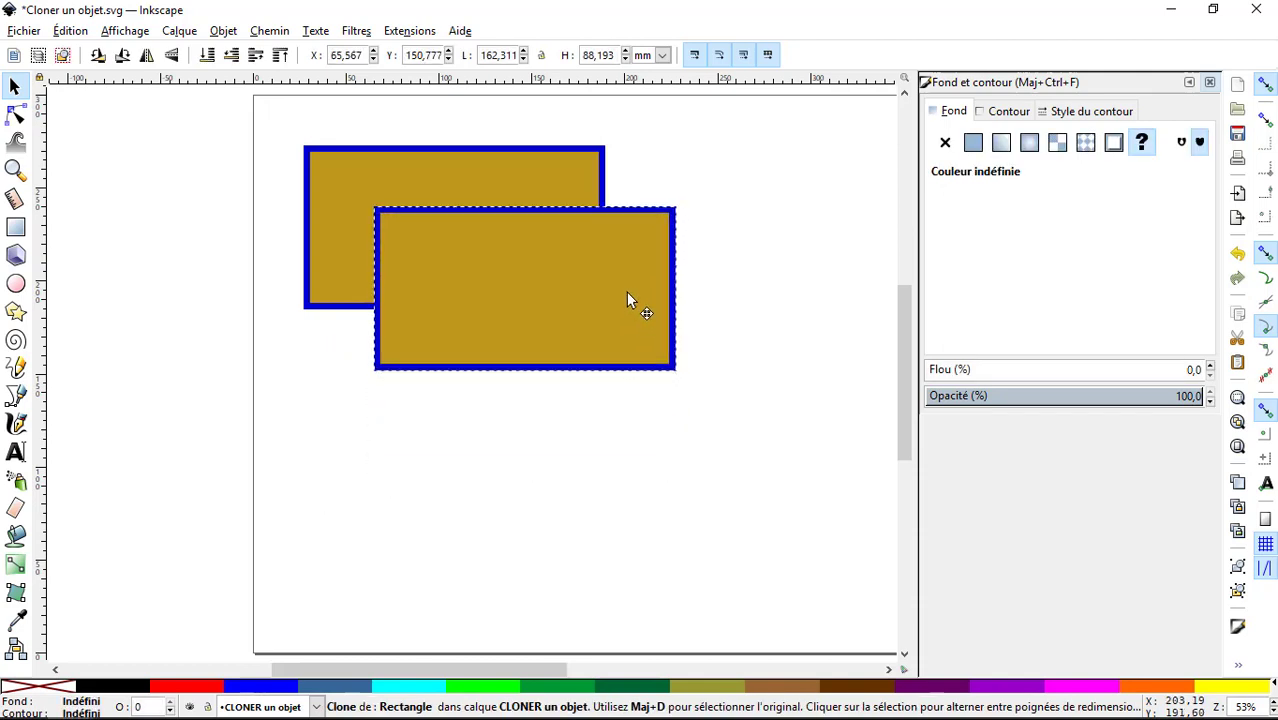
click(558, 168)
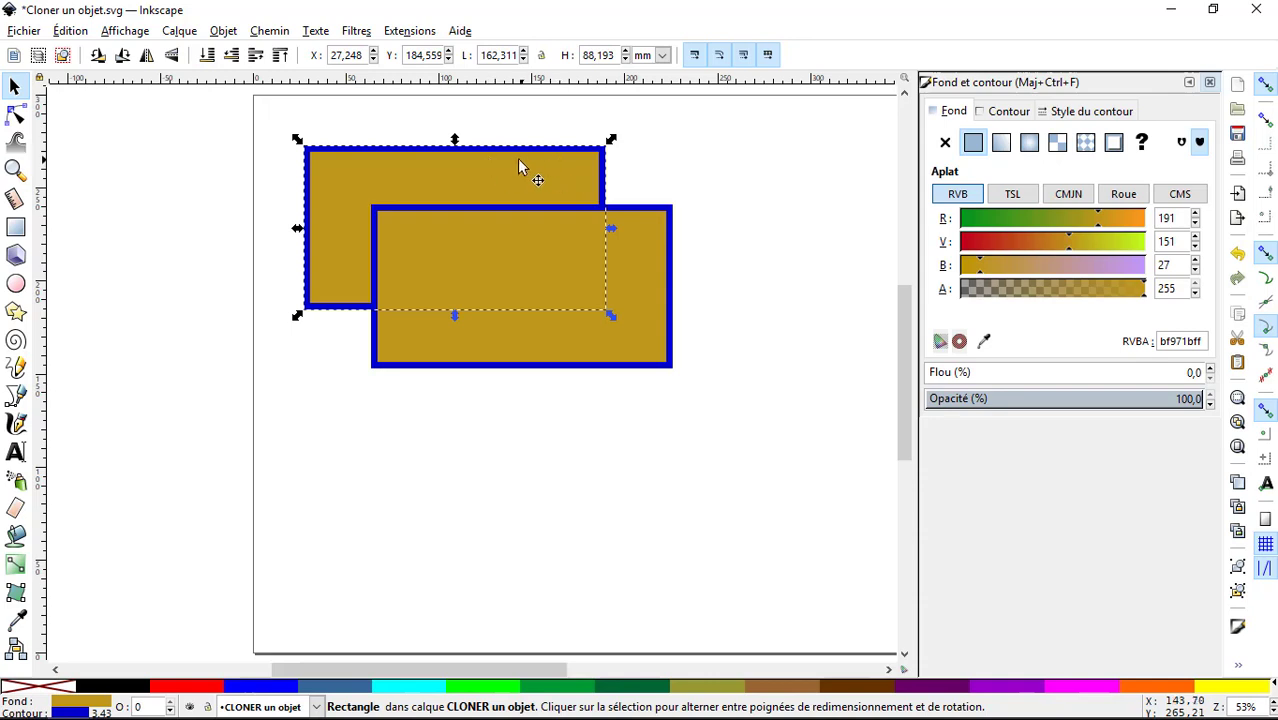
click(992, 242)
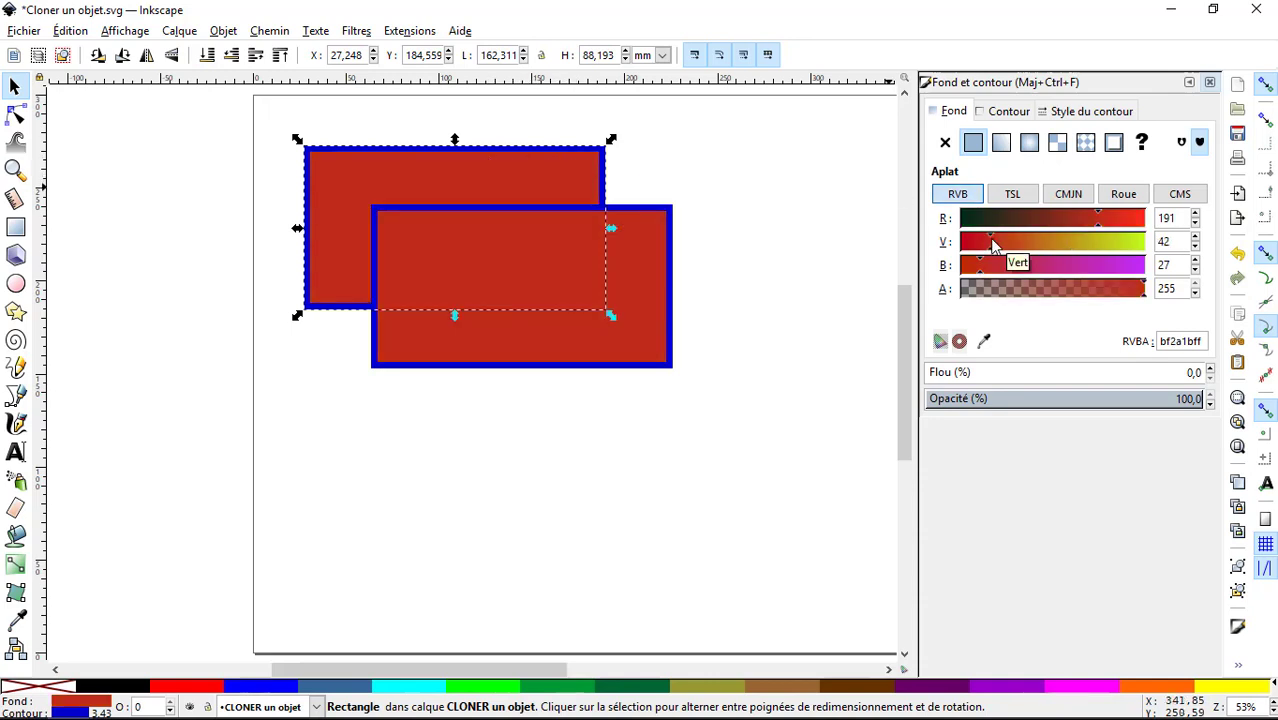
click(805, 303)
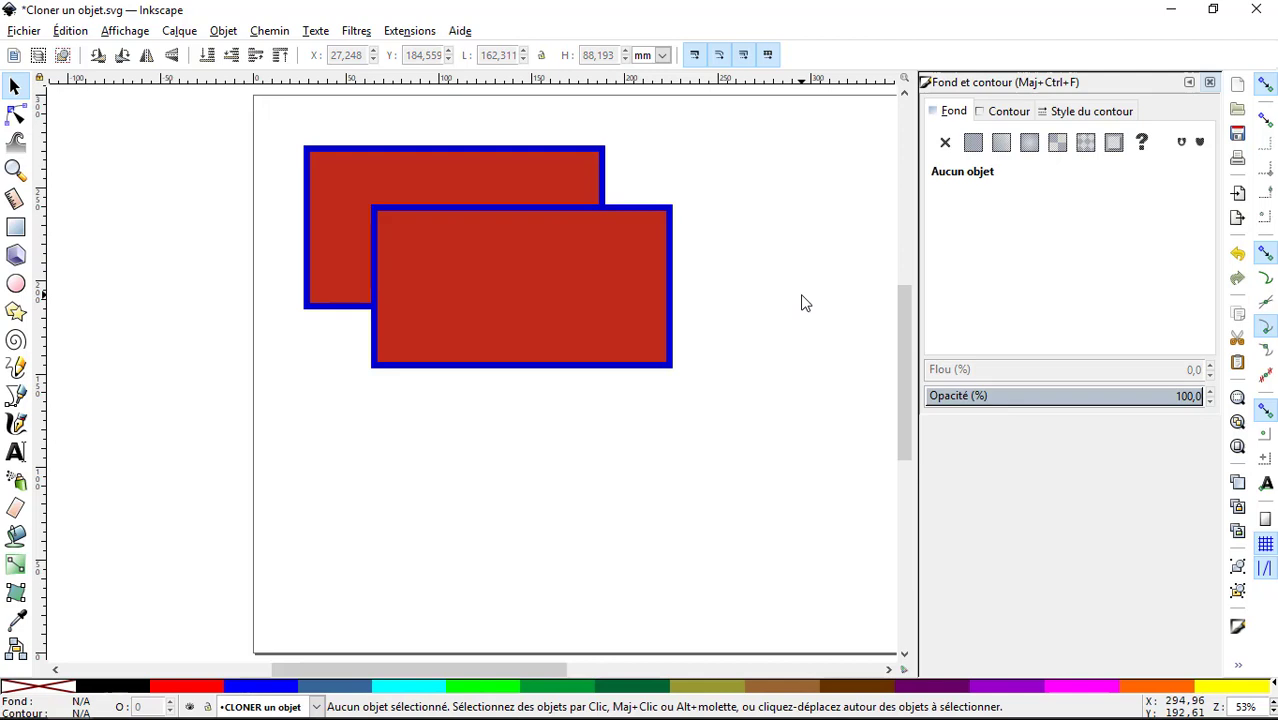
Show the "Plusieurs CLONES" layer, hide the "CLONER un objet" layer and fit the whole page in view
key(ctrl+shift+l)
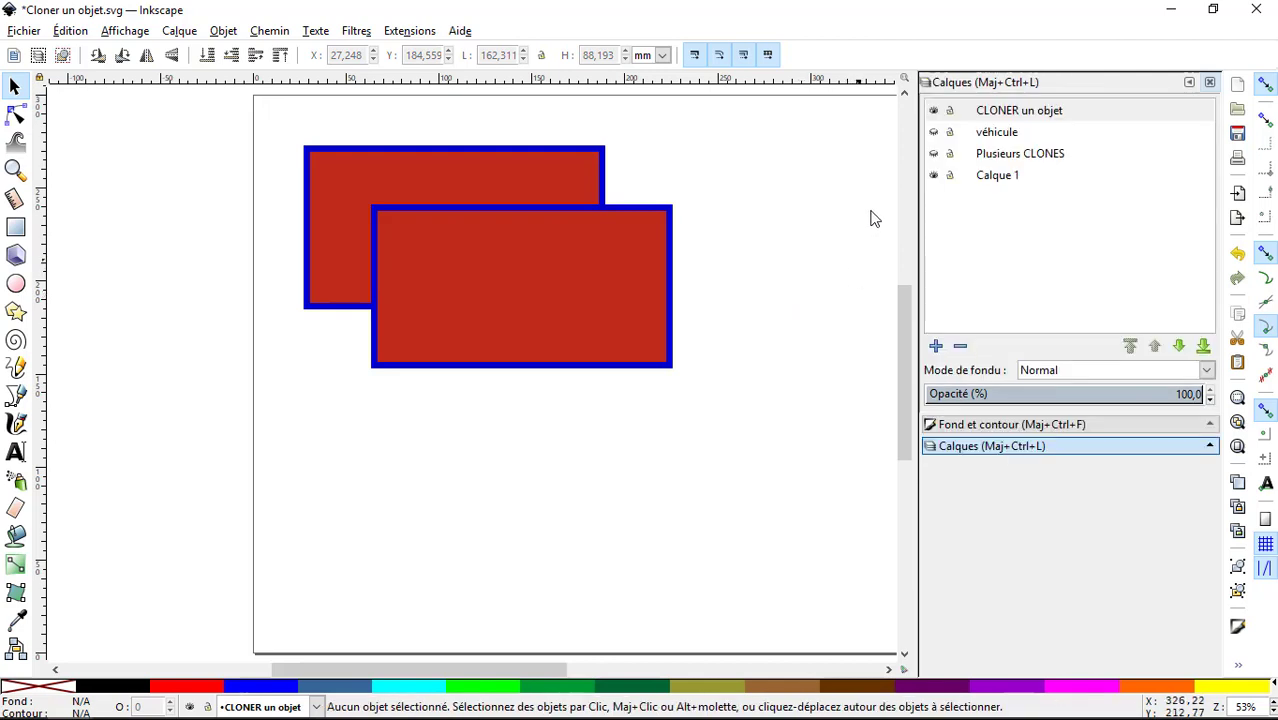
click(933, 153)
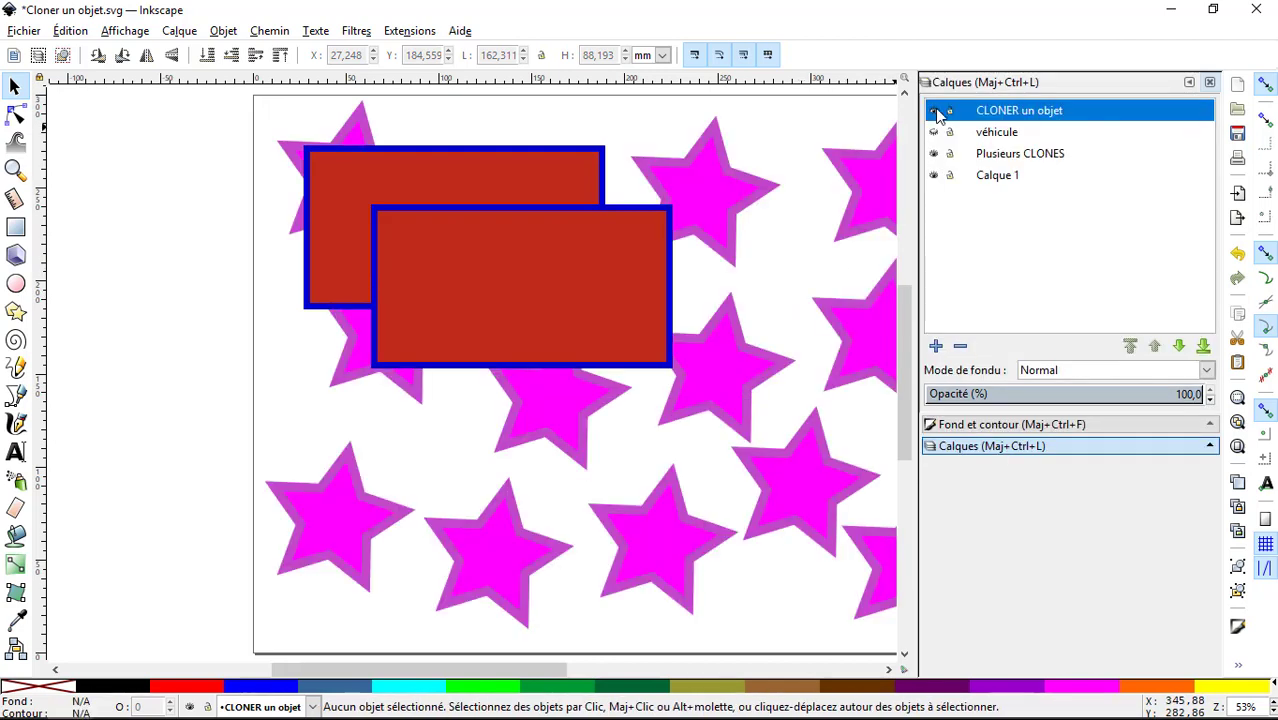
click(933, 112)
key(5)
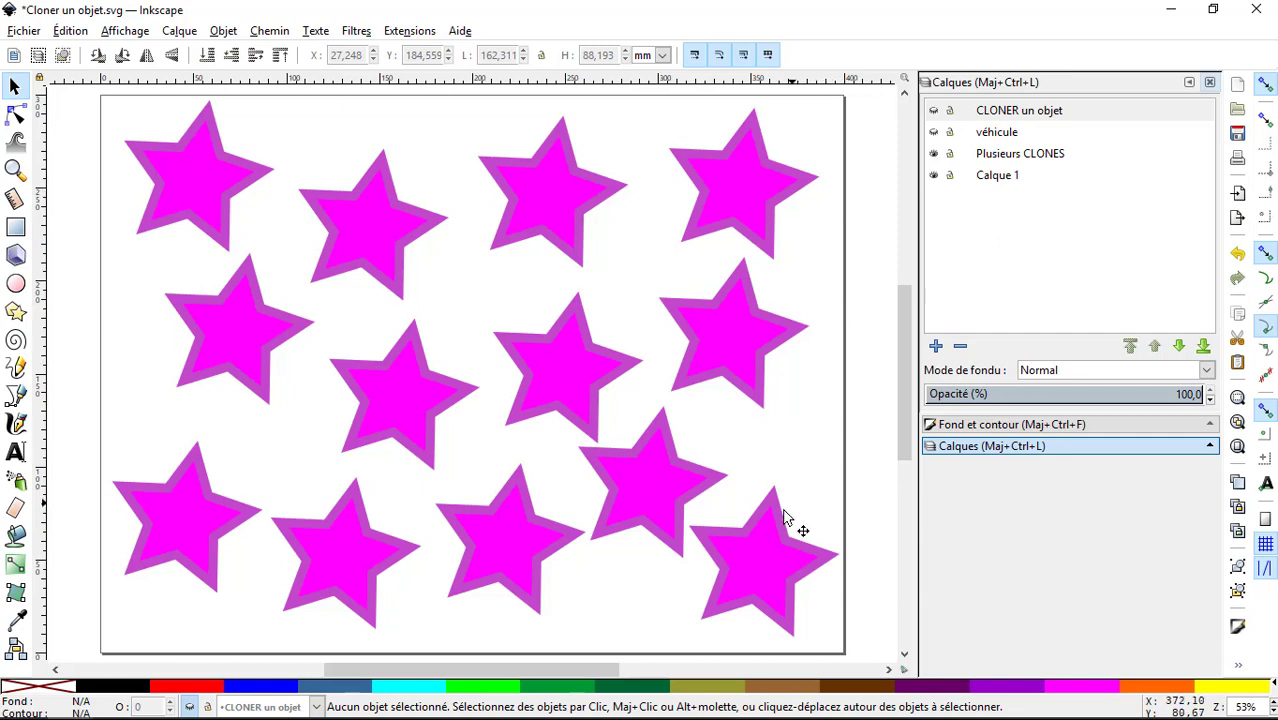
Select the star clone in the page's lower right corner and find its original through the clone commands
click(752, 535)
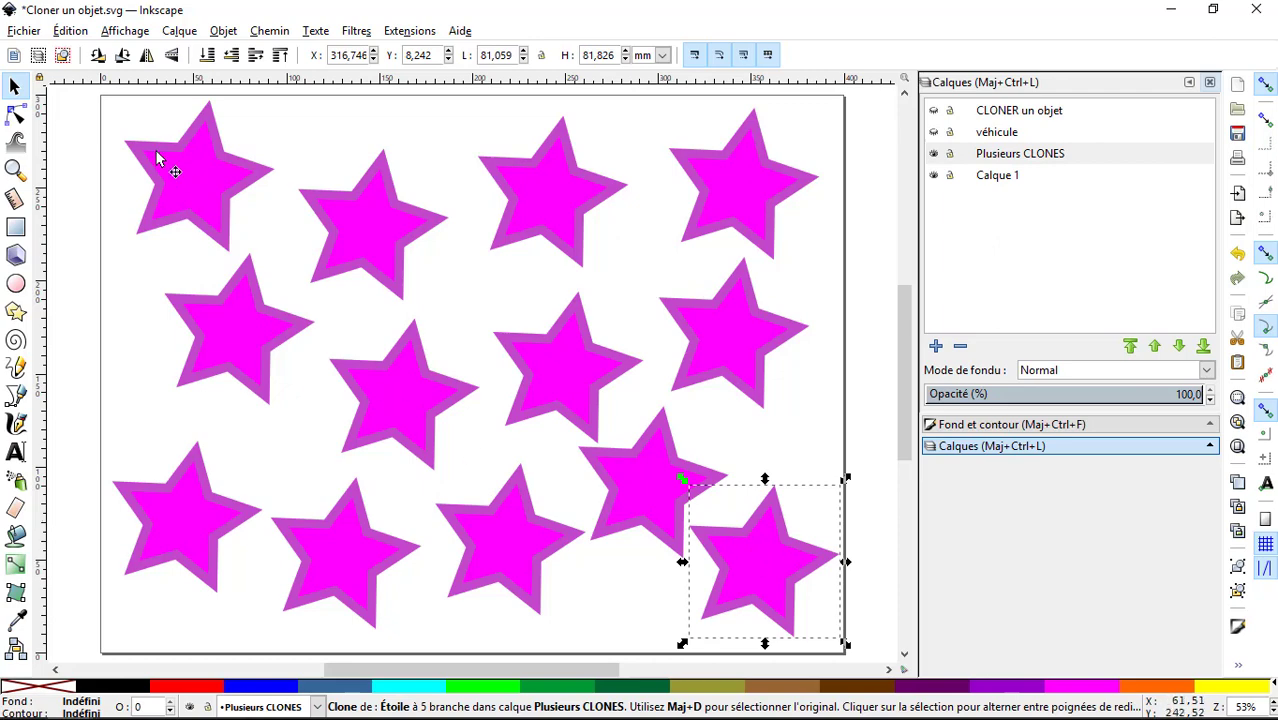
click(70, 31)
mouse_move(203, 292)
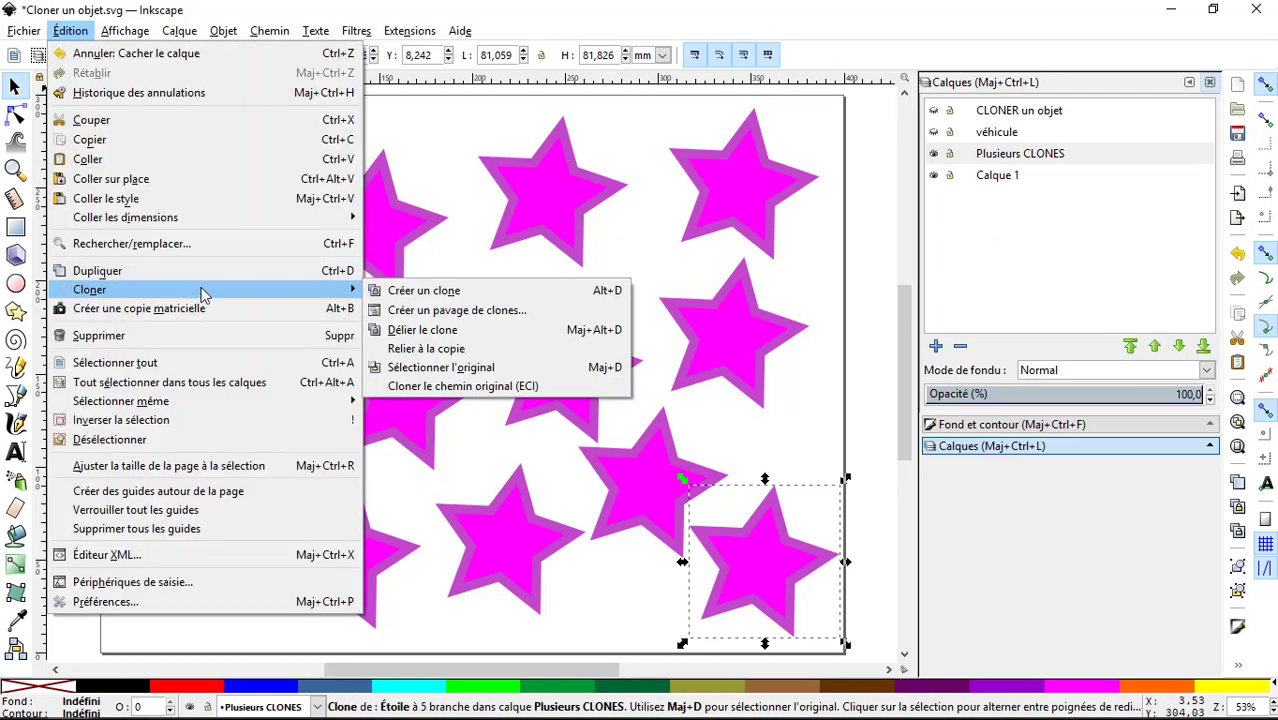
click(536, 368)
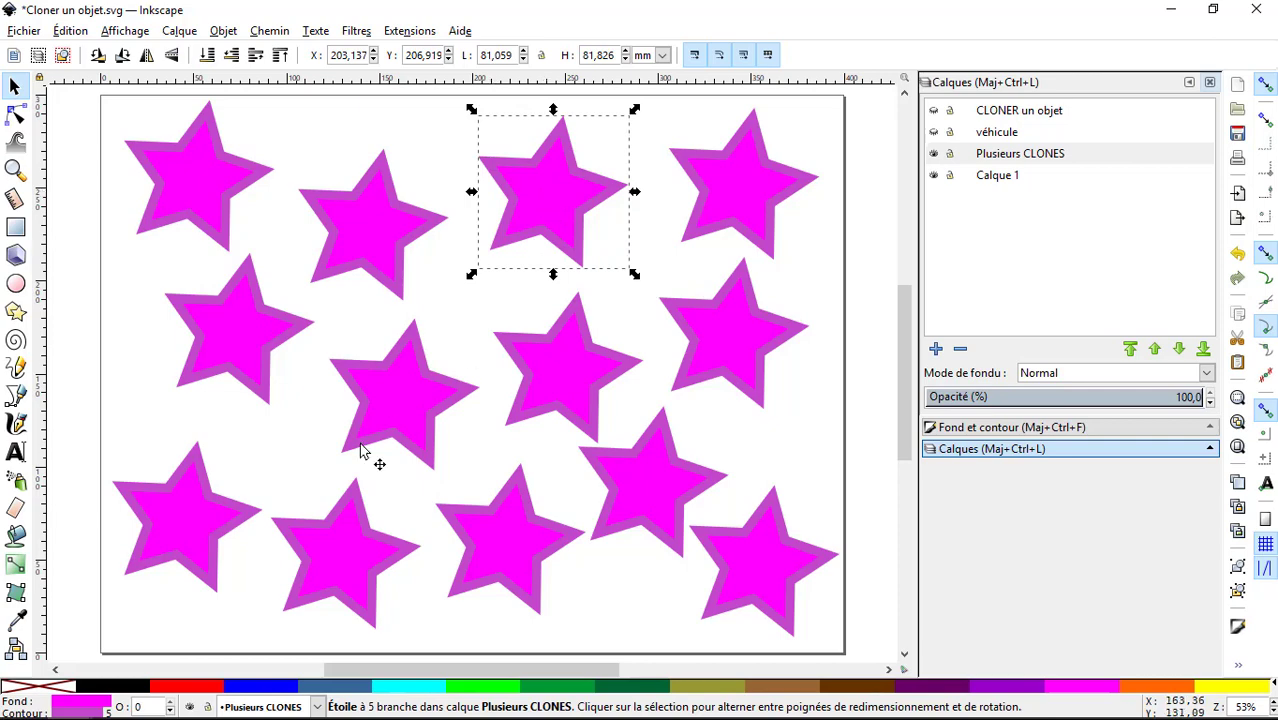
Pick the star clone in the page's lower left corner and trace it to its original
click(232, 510)
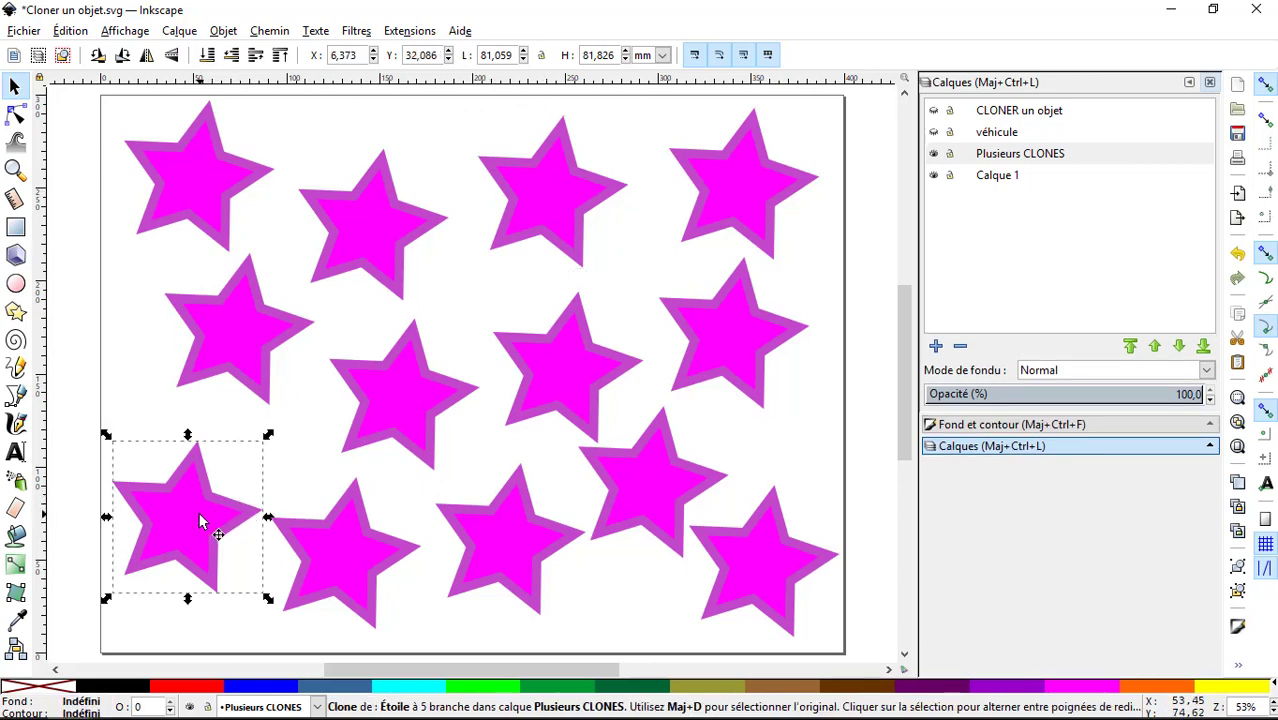
click(70, 31)
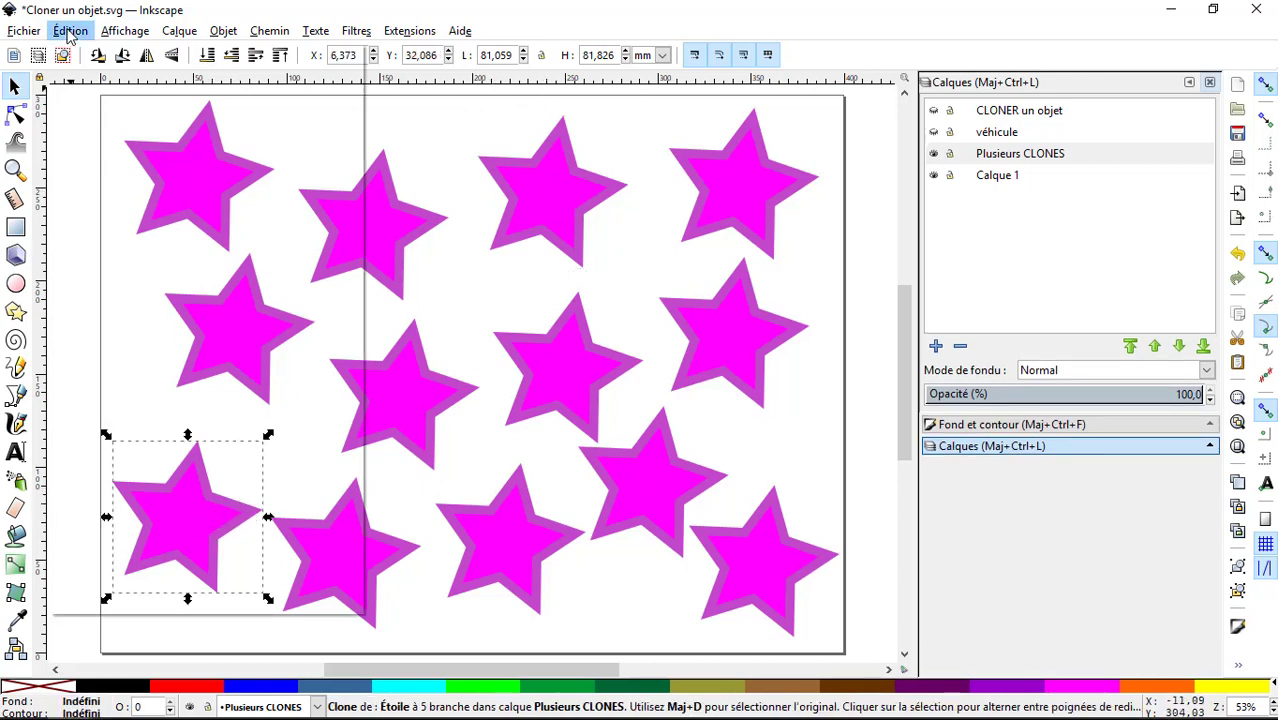
mouse_move(118, 294)
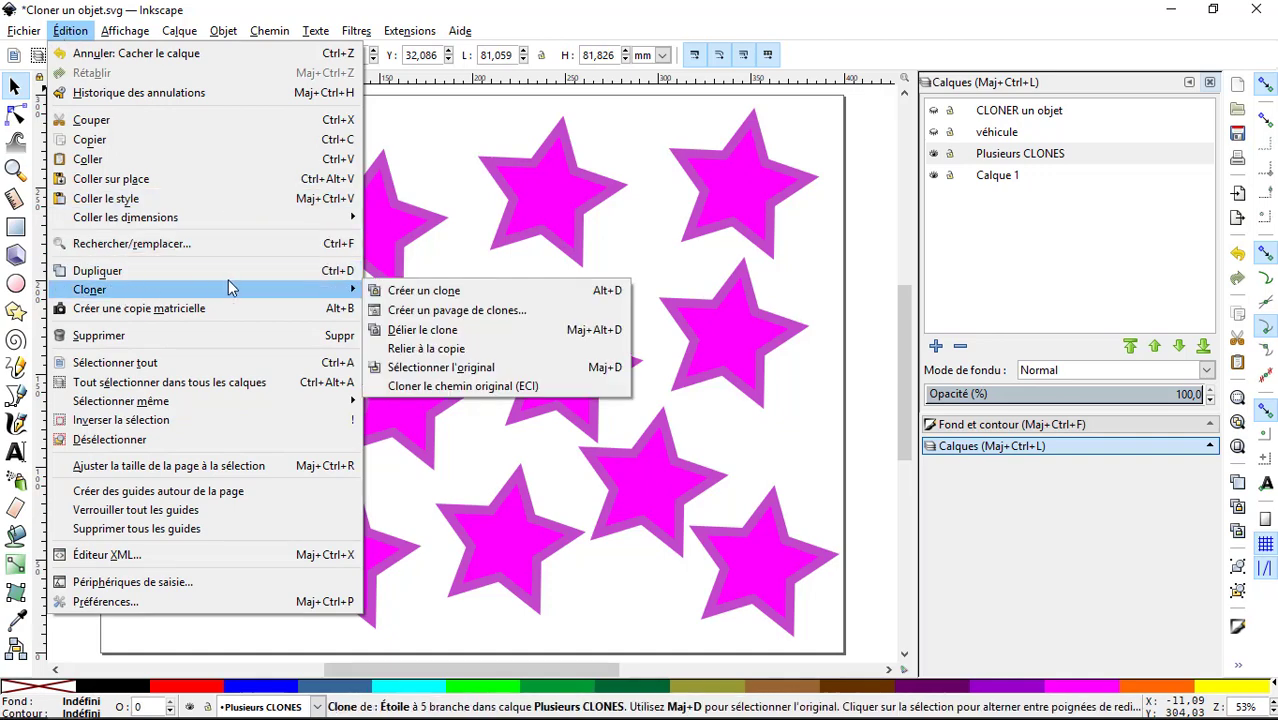
click(503, 365)
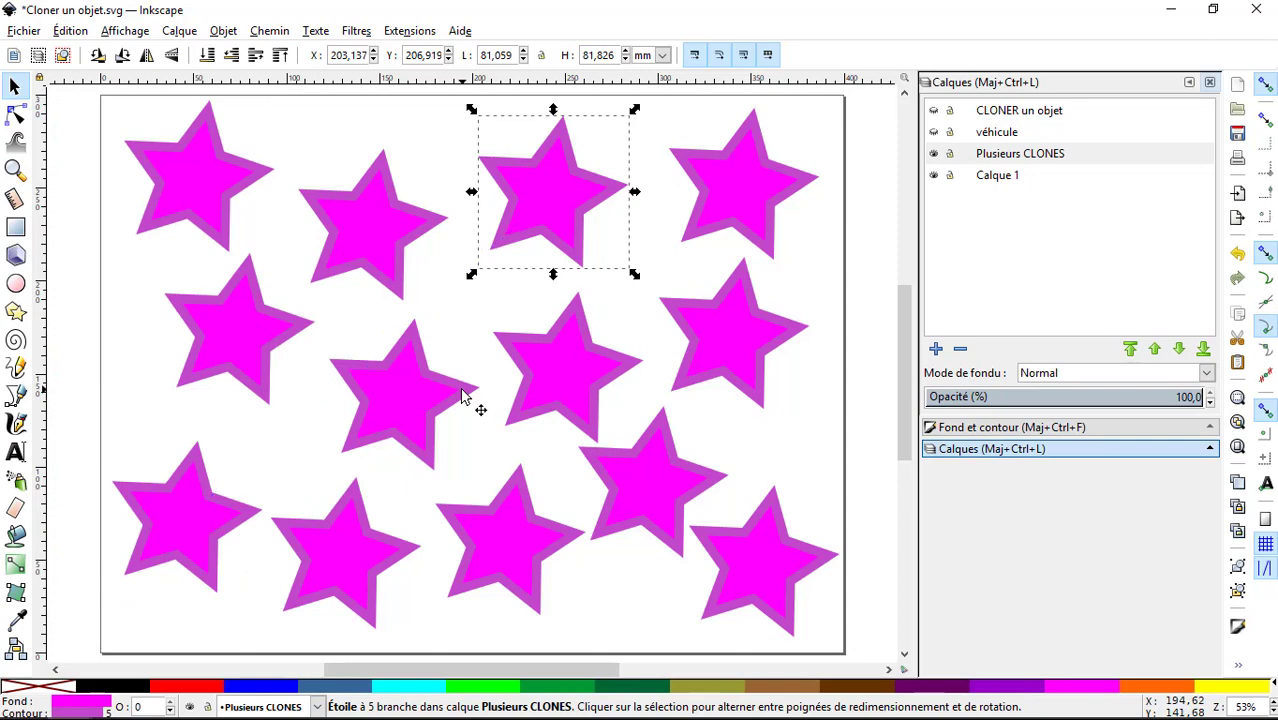
Change the original star's fill from magenta to blue by setting its red value to 47
click(563, 231)
key(ctrl+shift+f)
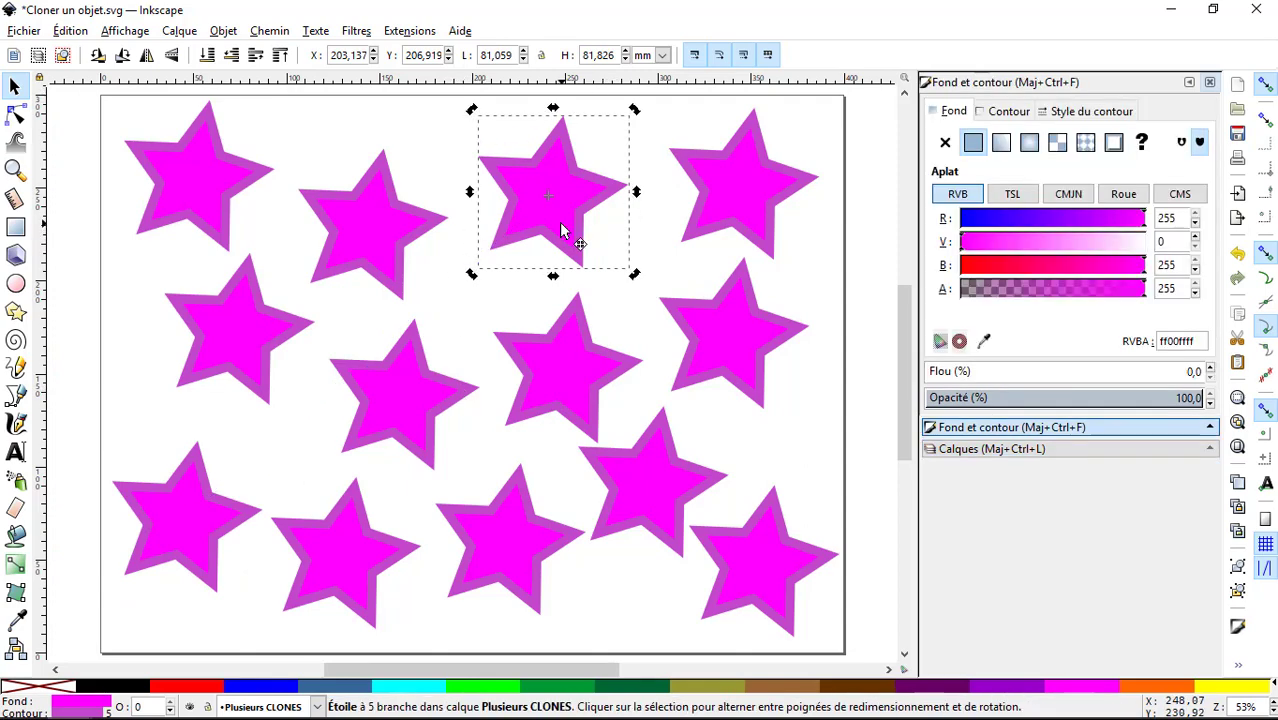
click(993, 218)
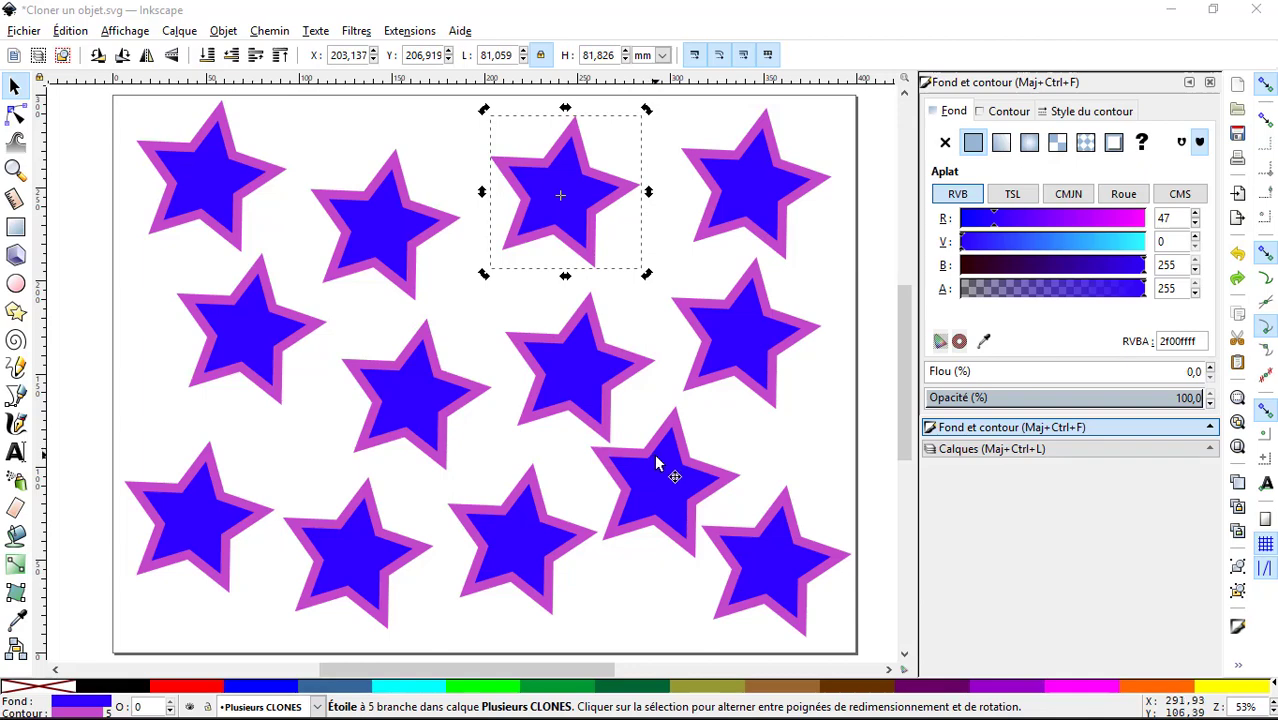
Set both the fill and the stroke of the original star to undefined so its clones can have their own colours
click(590, 216)
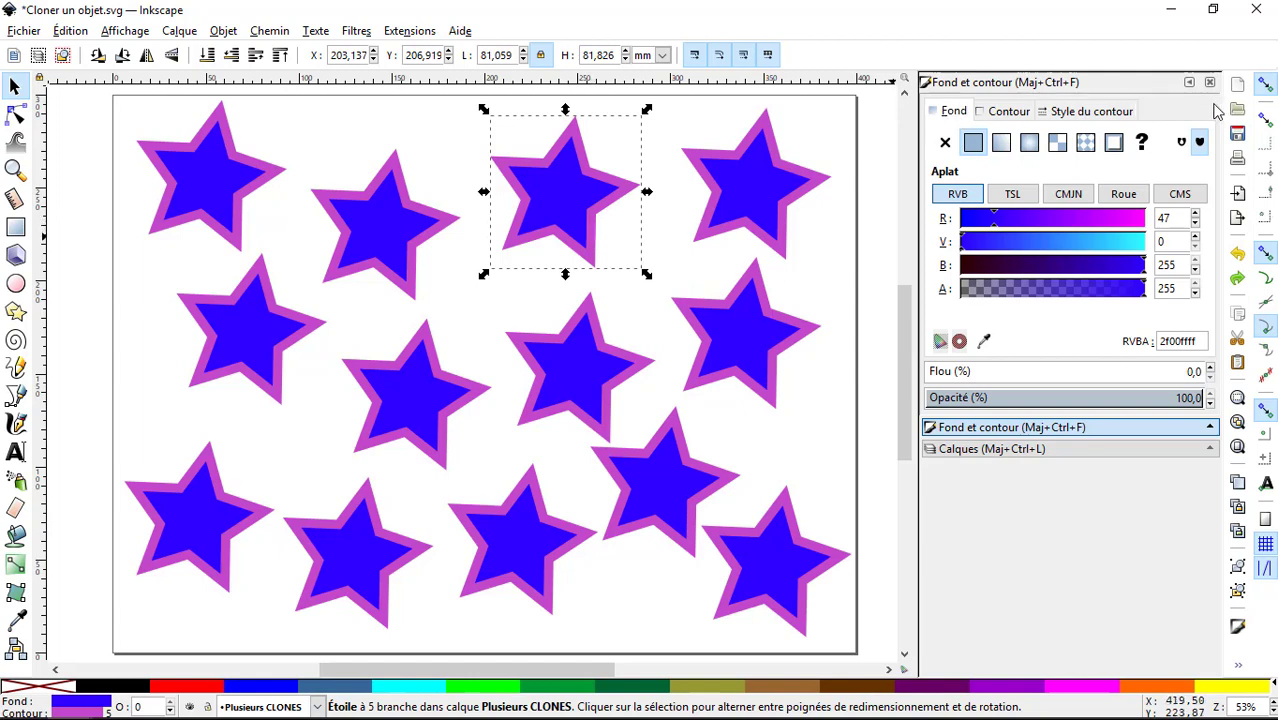
click(1142, 143)
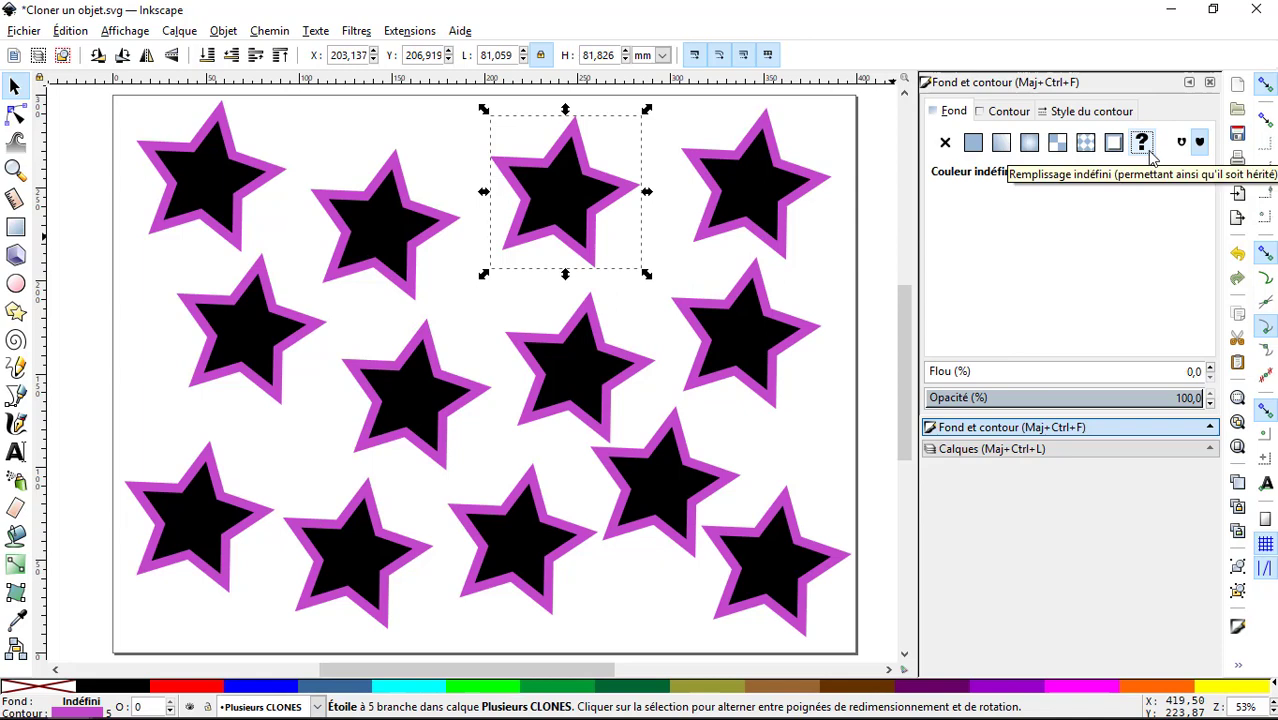
click(1006, 113)
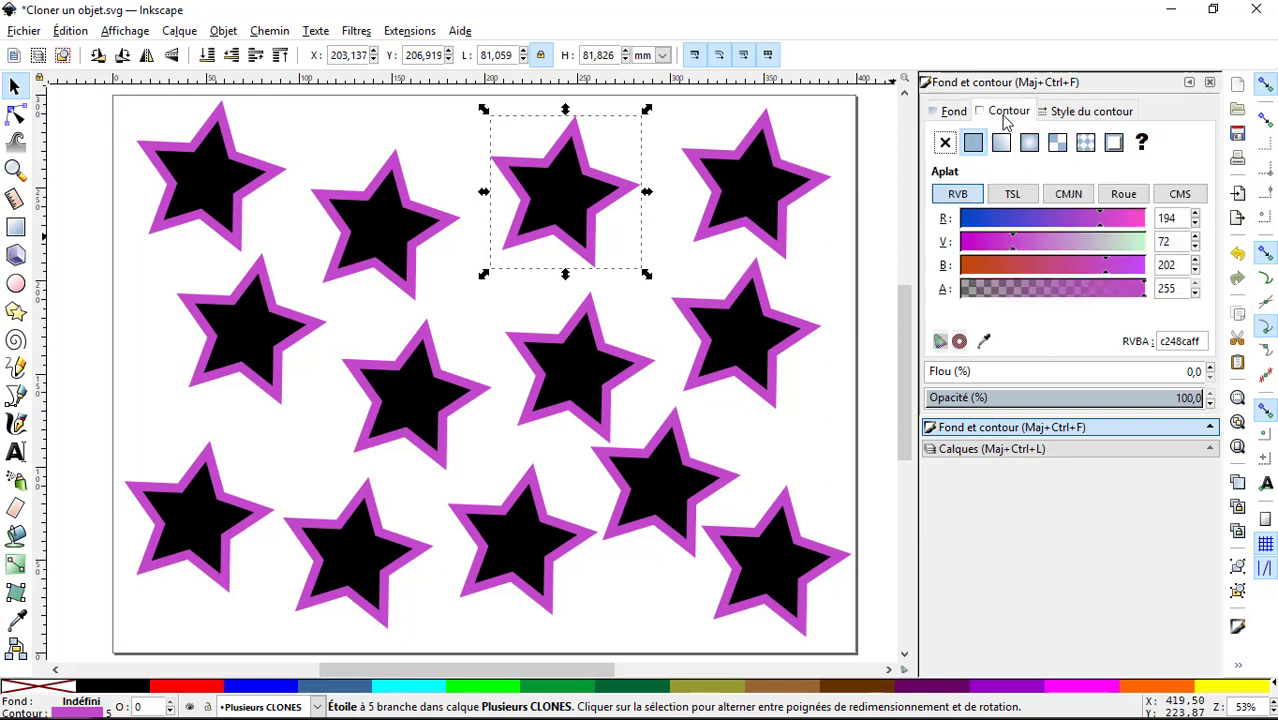
click(1150, 148)
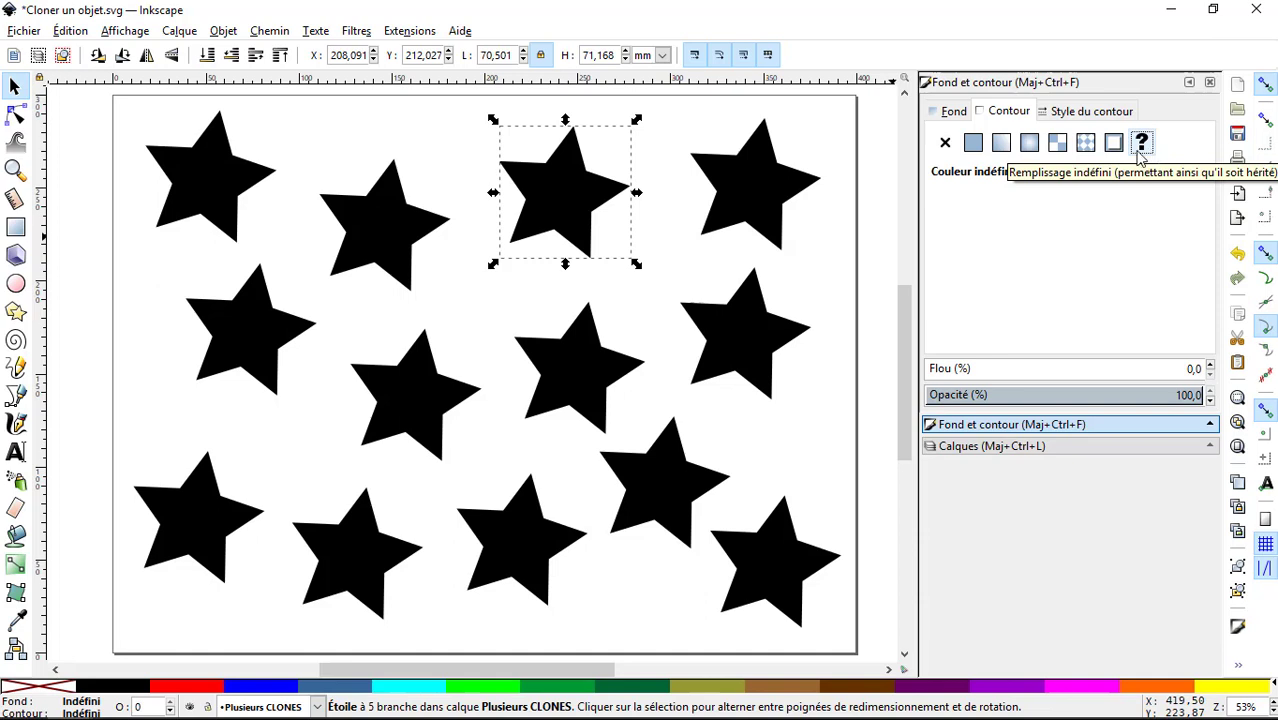
Remove the stroke and the fill from the original star, and deselect it
click(945, 145)
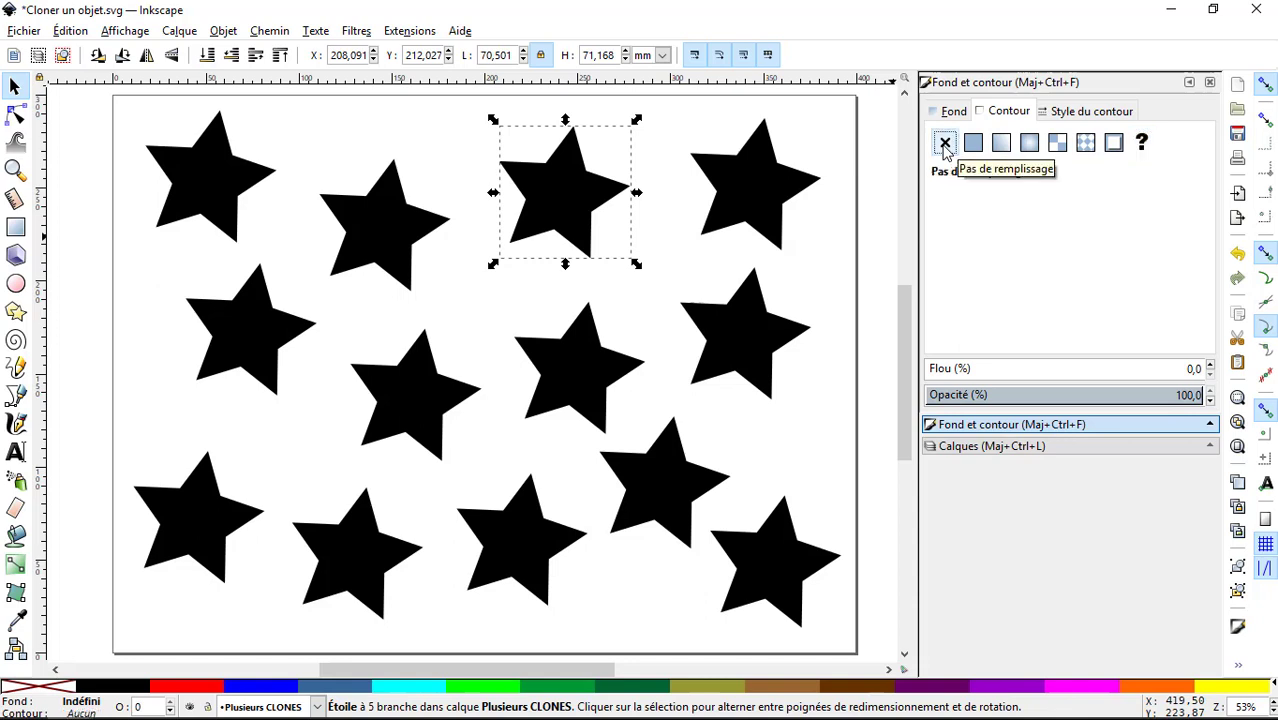
click(955, 111)
click(945, 142)
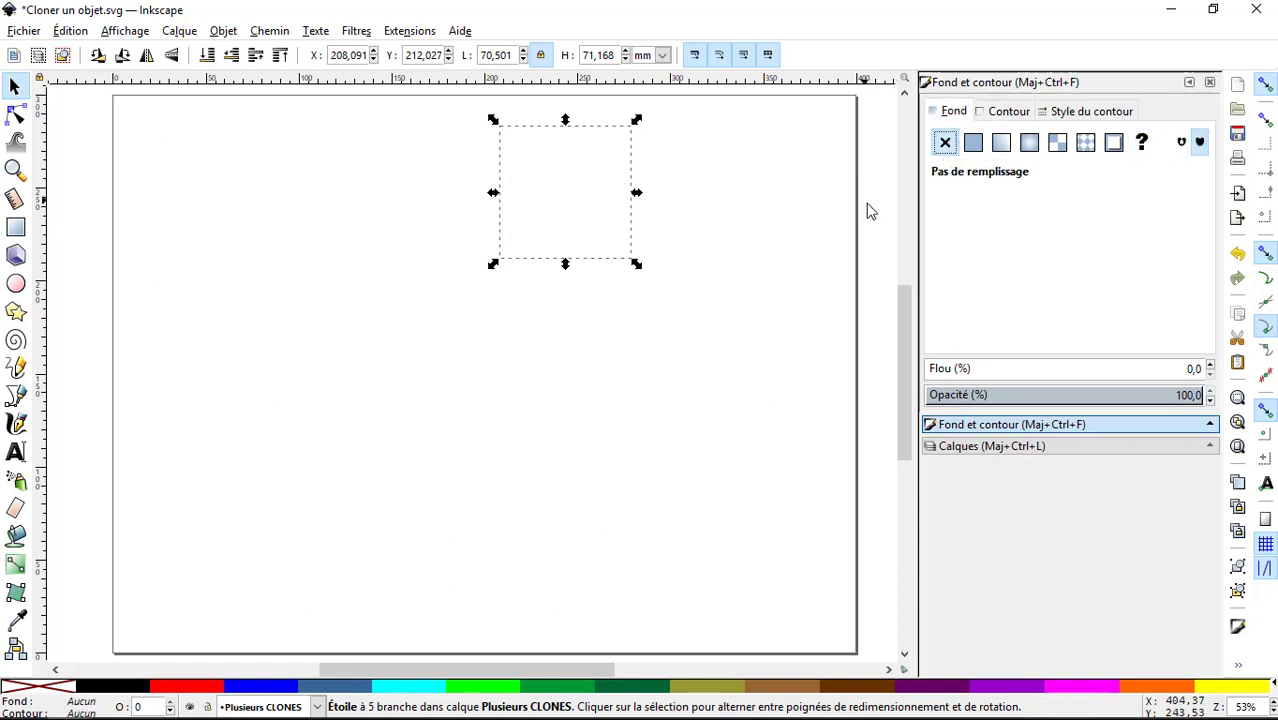
click(880, 211)
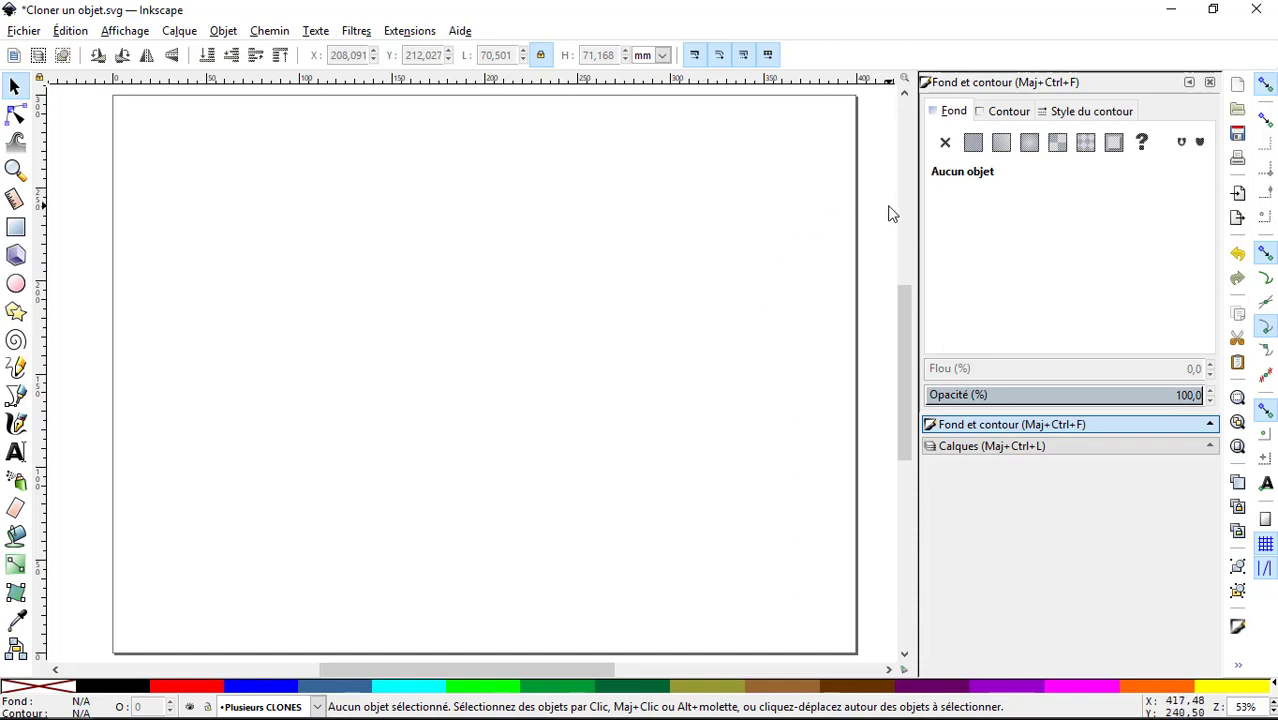
Select all the stars, set their fill and stroke to undefined, and deselect them
key(ctrl+a)
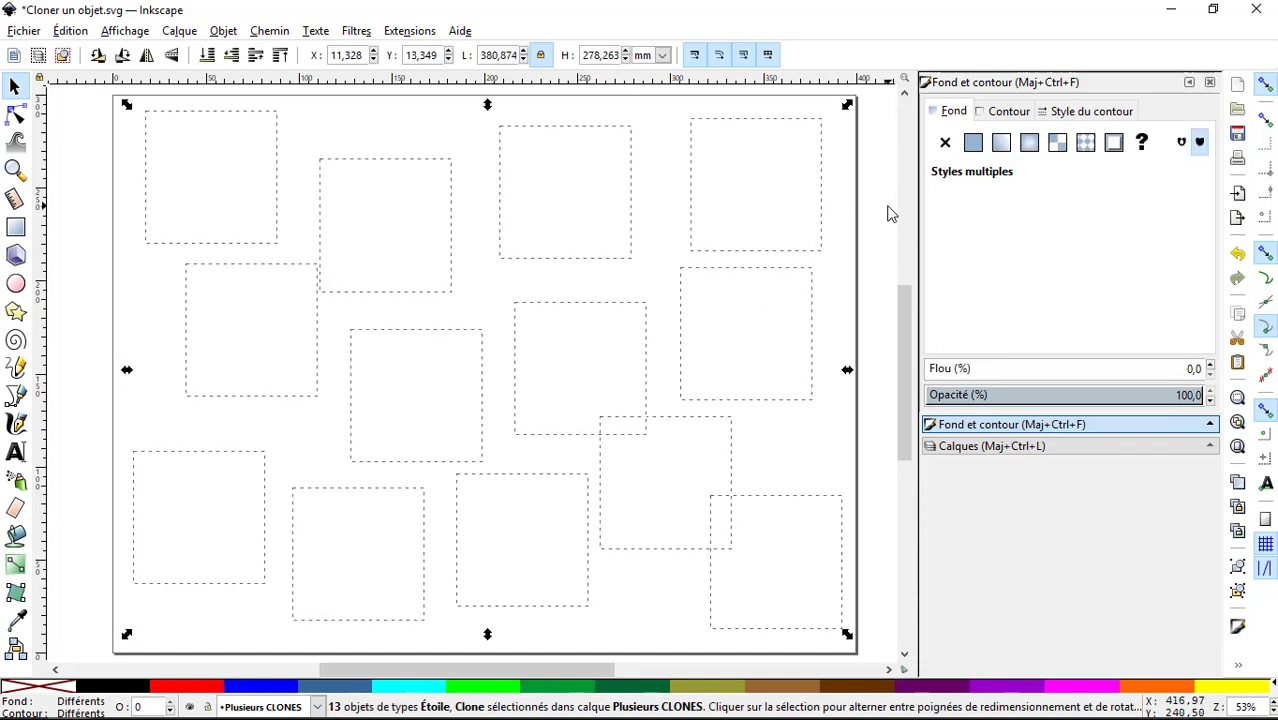
click(1142, 143)
click(1008, 111)
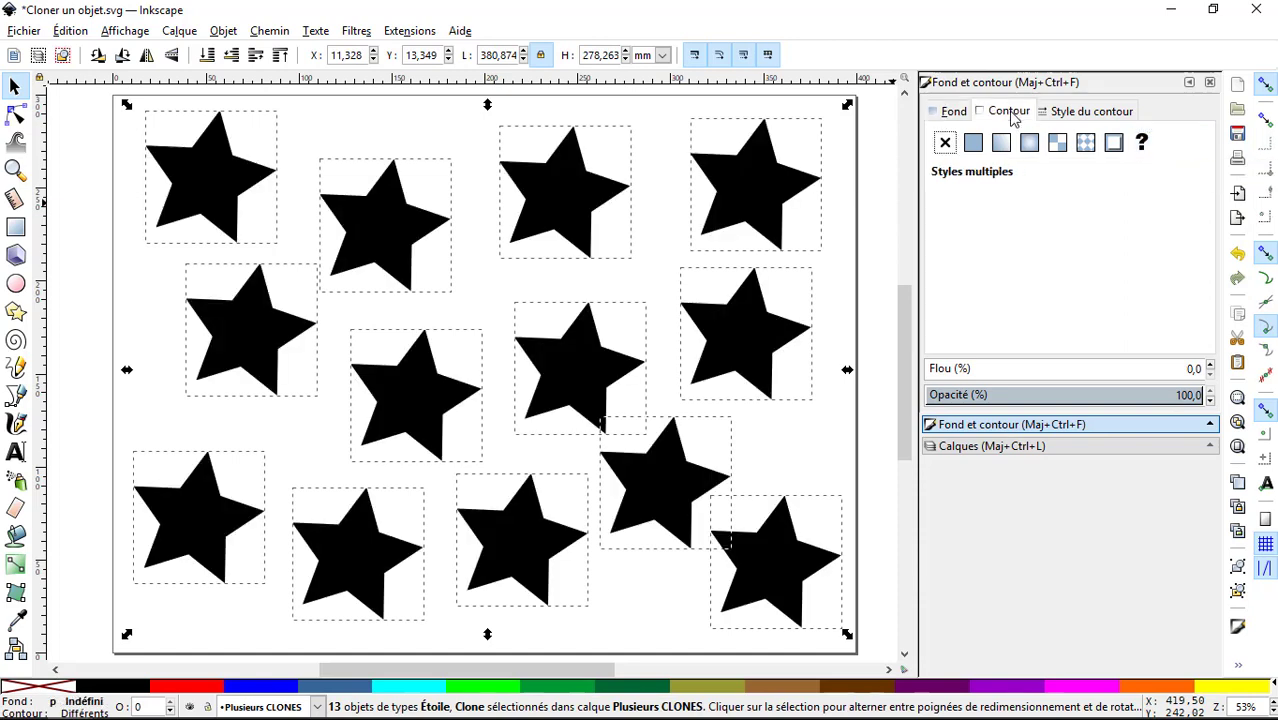
click(1148, 145)
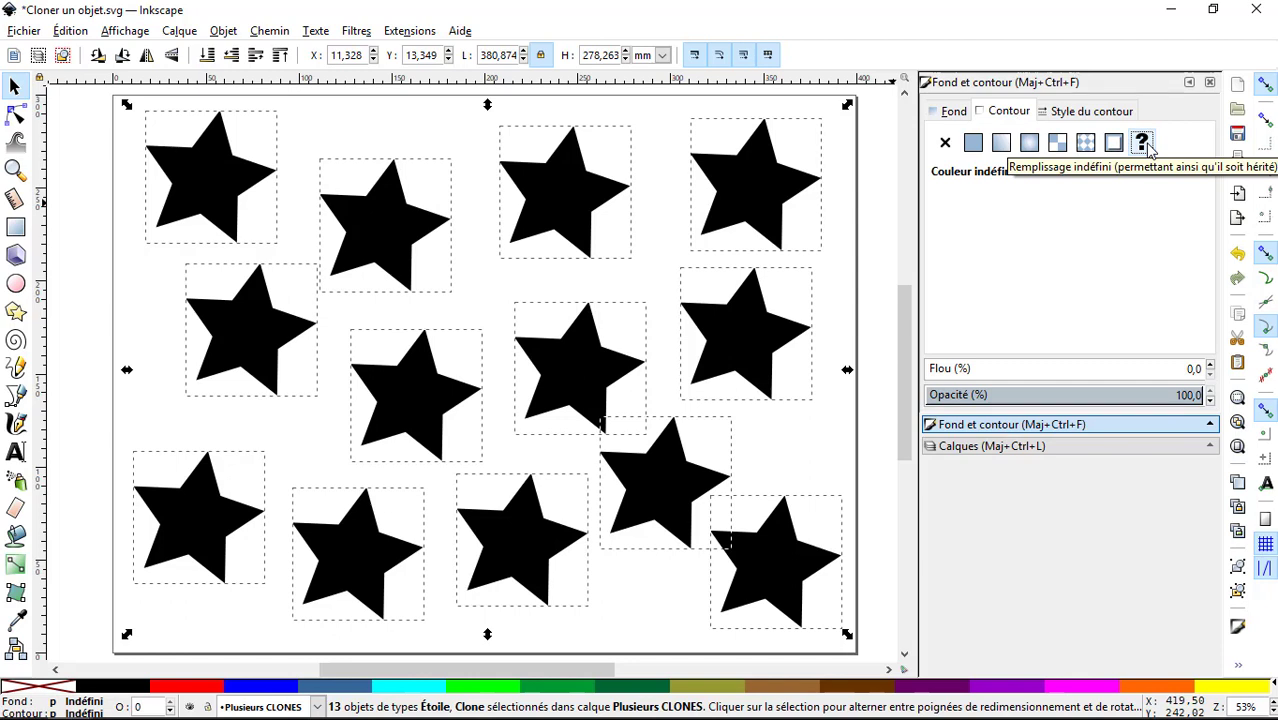
click(841, 250)
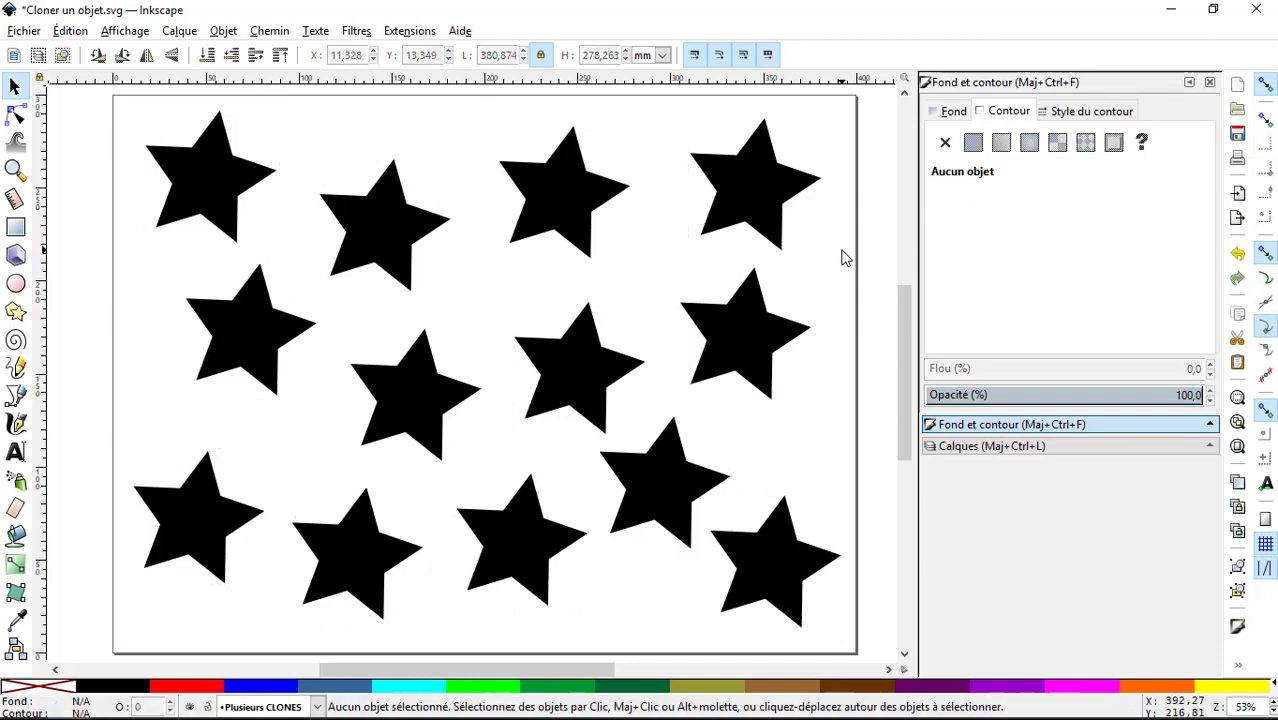
Give the upper right star clone a flat violet-blue stroke with red 87 and a width of 5 mm
click(776, 232)
click(973, 142)
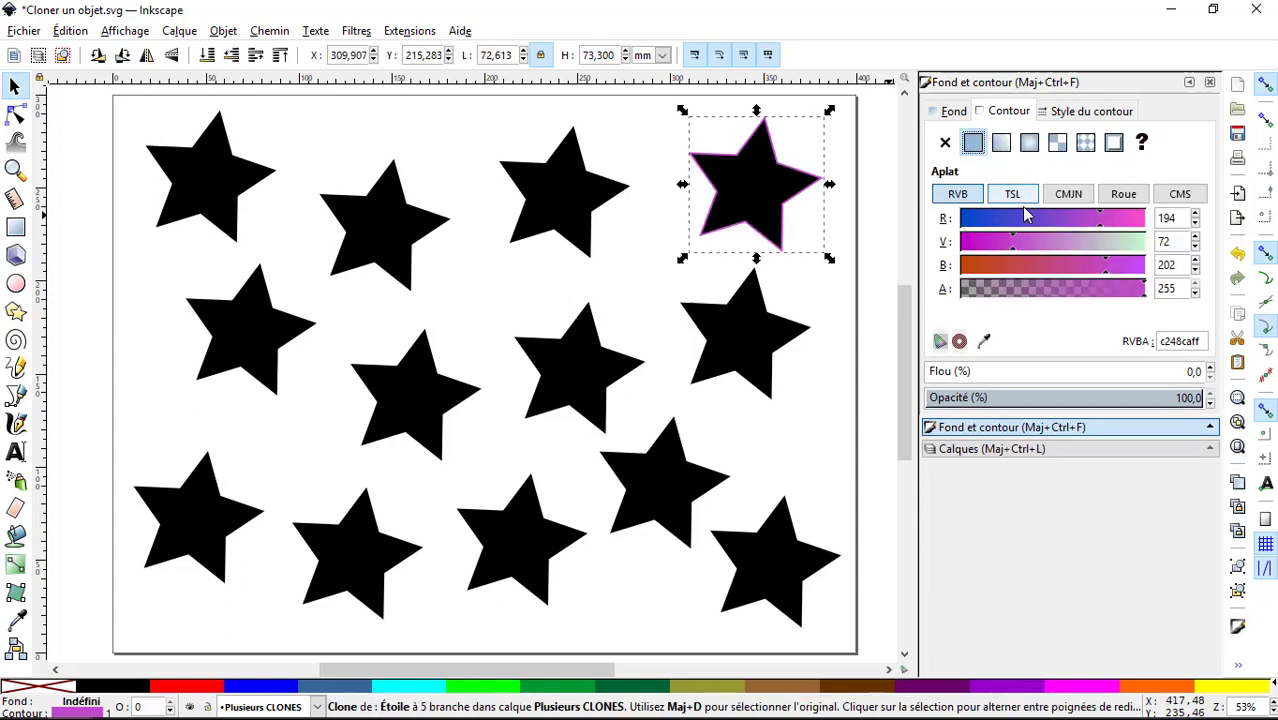
click(1068, 114)
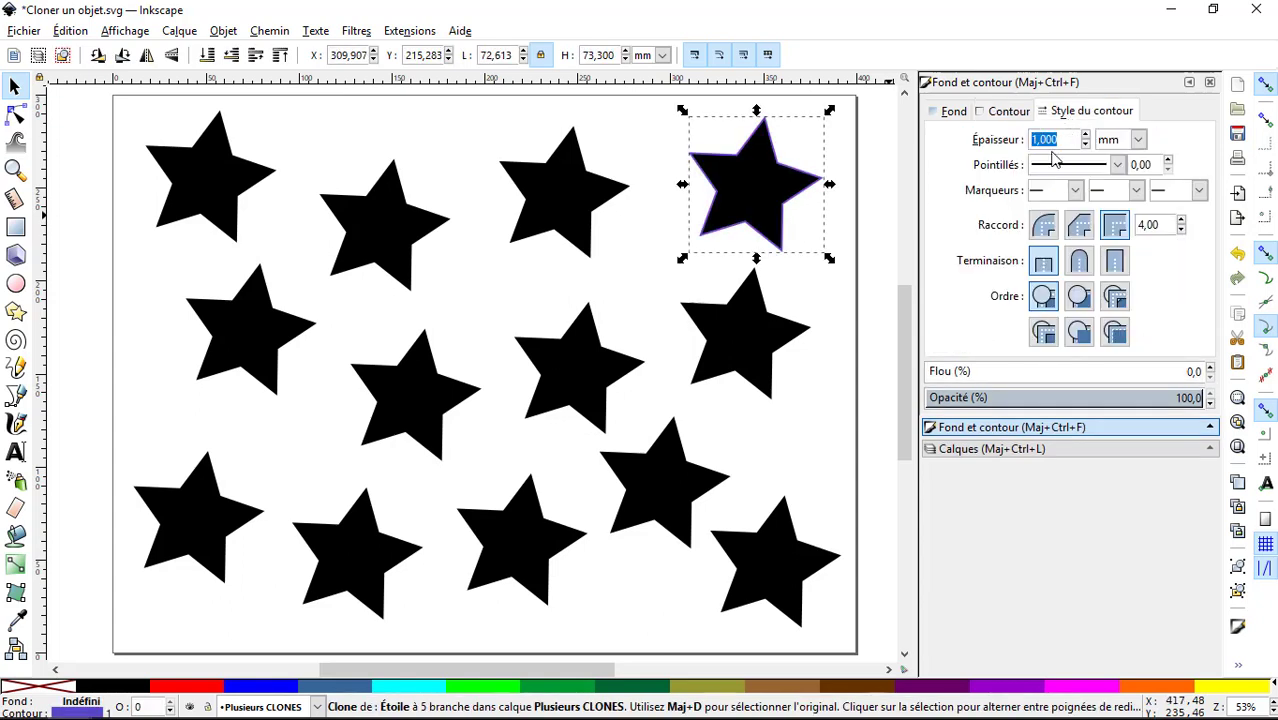
text(5)
key(Return)
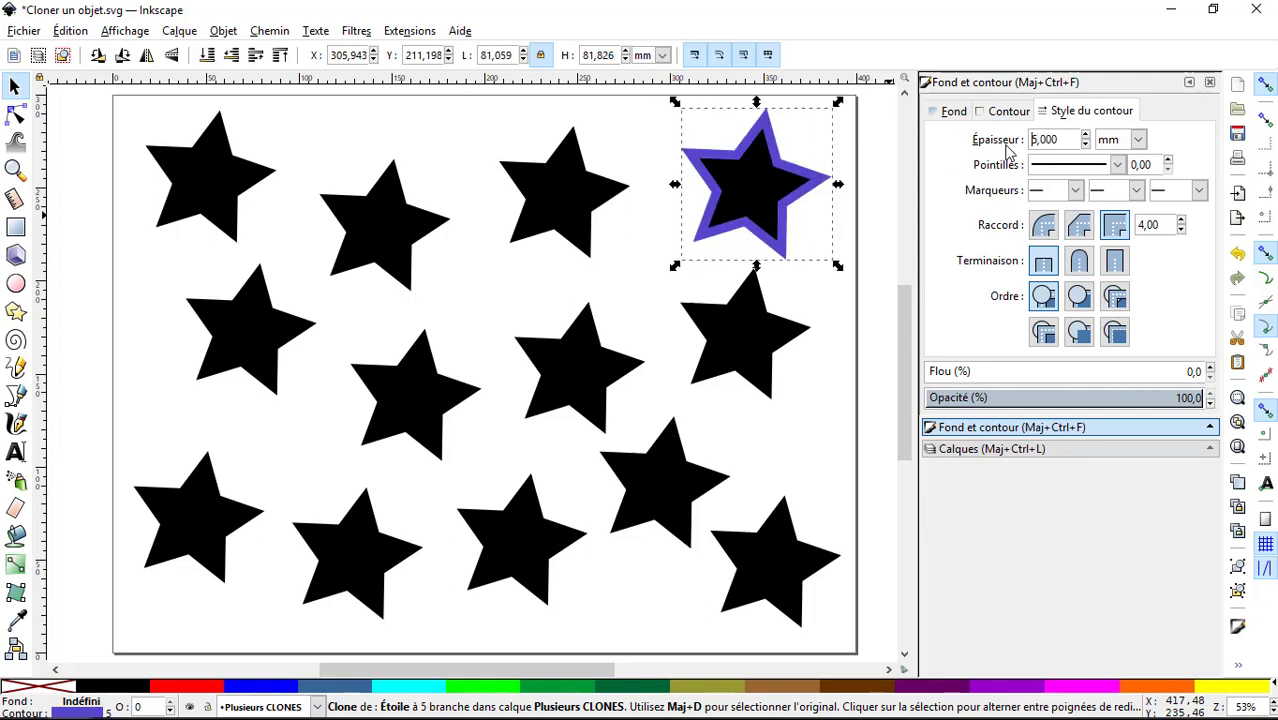
Give the upper right clone a flat dark blue fill with its blue value at 133, and deselect it
click(953, 112)
click(973, 142)
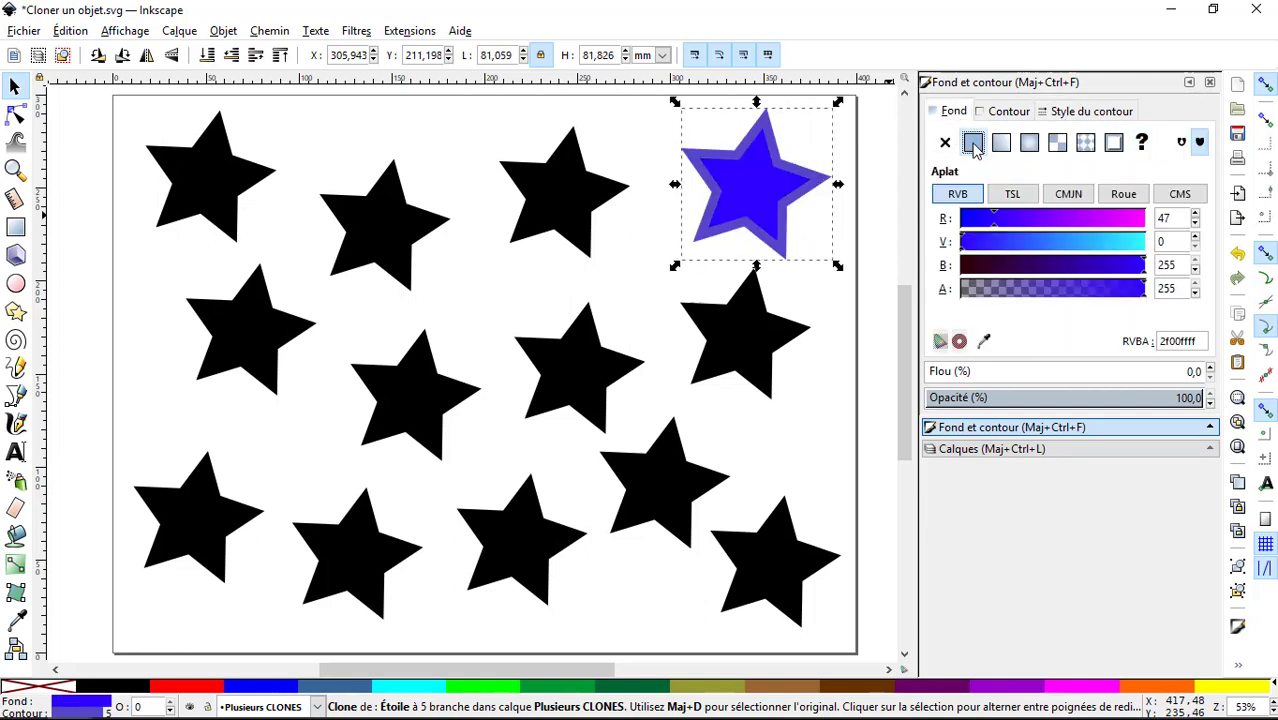
click(1056, 265)
click(846, 332)
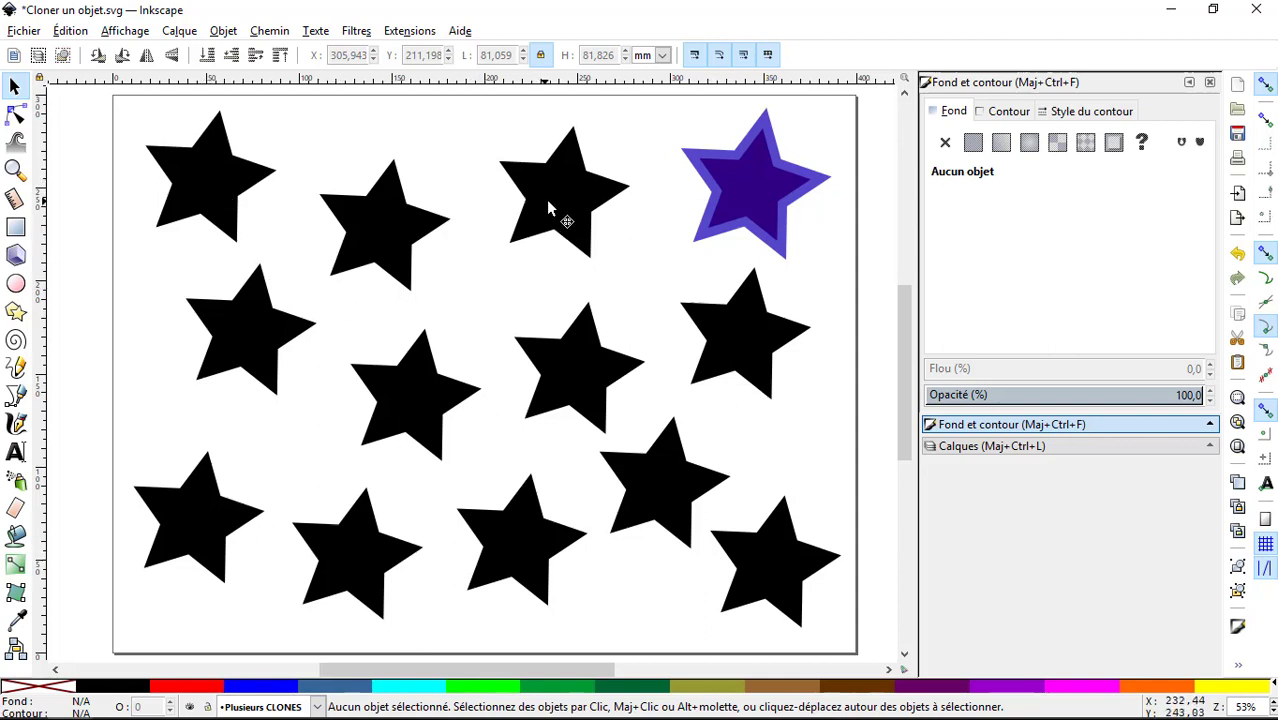
Give the star clone below the original a flat stroke and raise its red value to make it purple-pink
click(565, 380)
click(1006, 112)
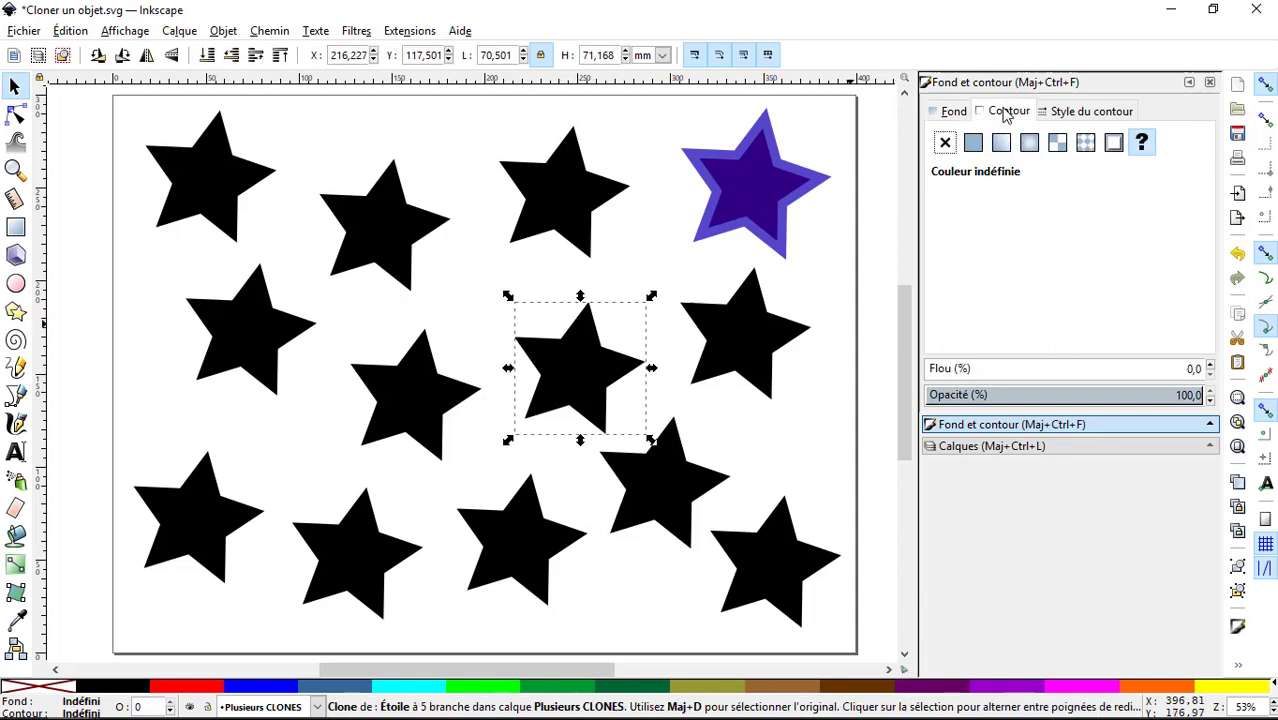
click(973, 142)
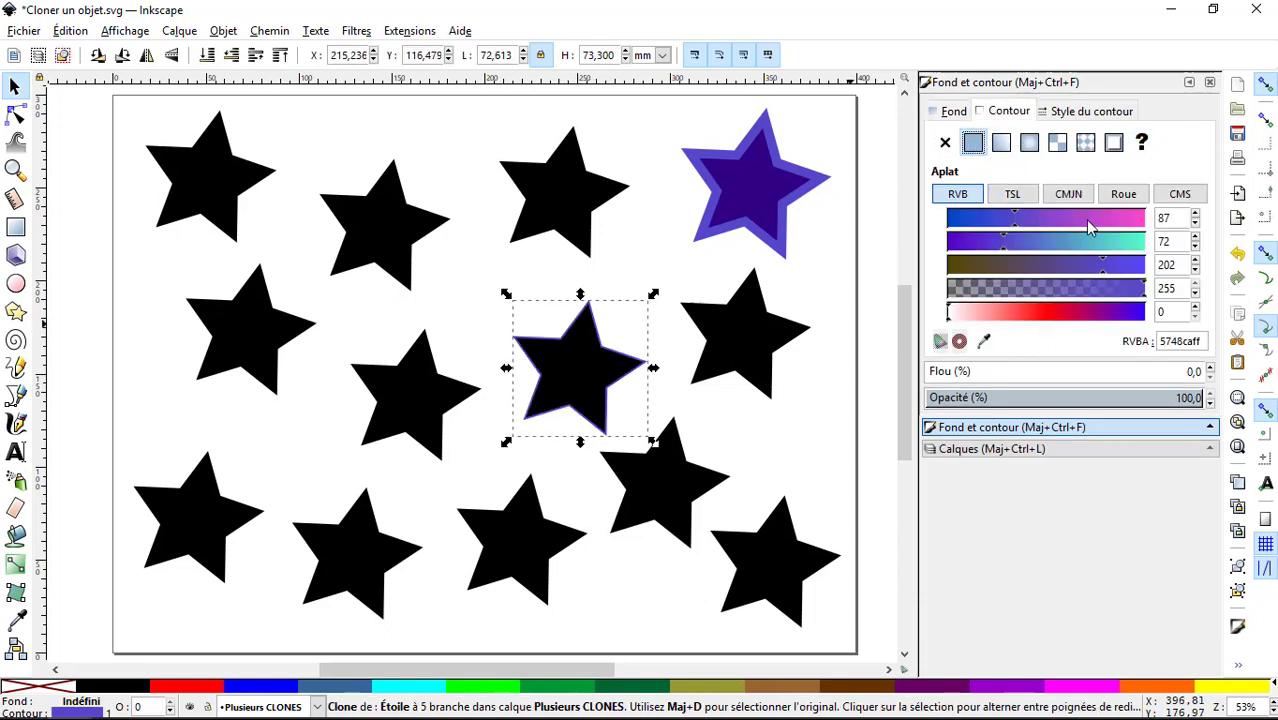
click(1086, 218)
Apply a flat fill to the same clone, raise its green value to turn it green, and deselect it
click(955, 112)
click(973, 142)
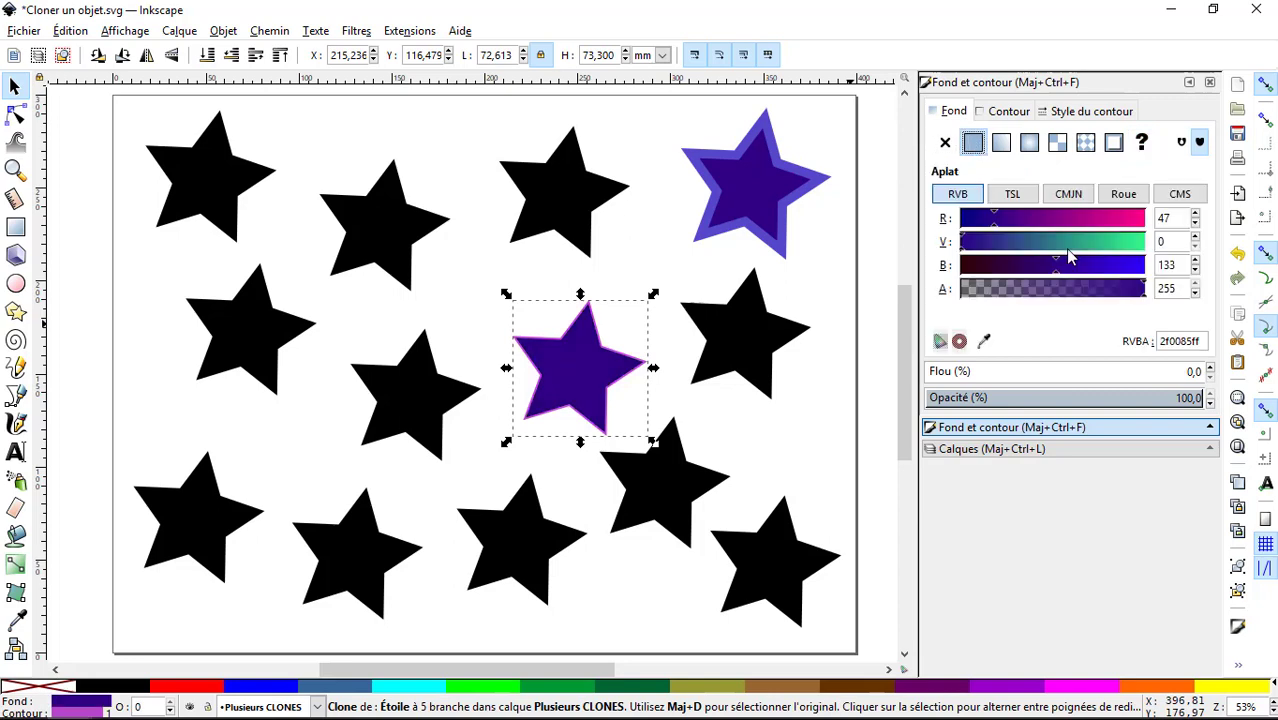
click(1106, 243)
click(825, 411)
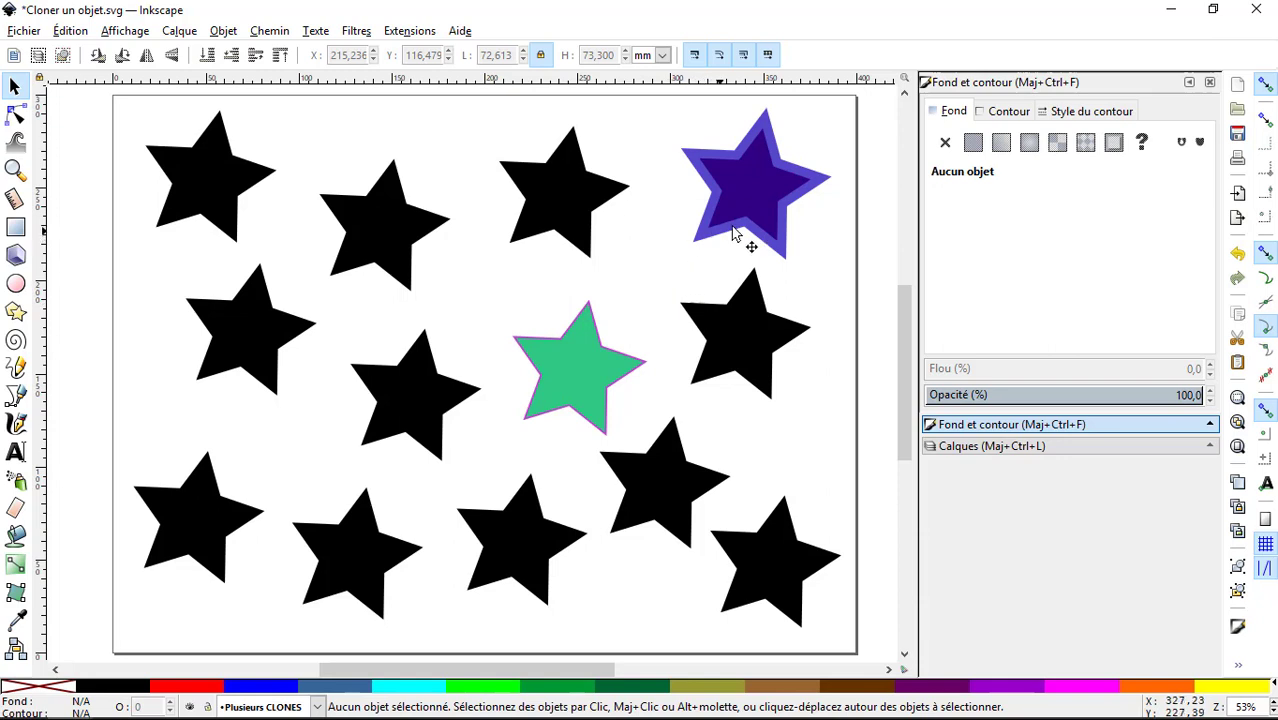
Set the green star clone's stroke width to 2 mm and deselect it
click(603, 355)
click(1082, 113)
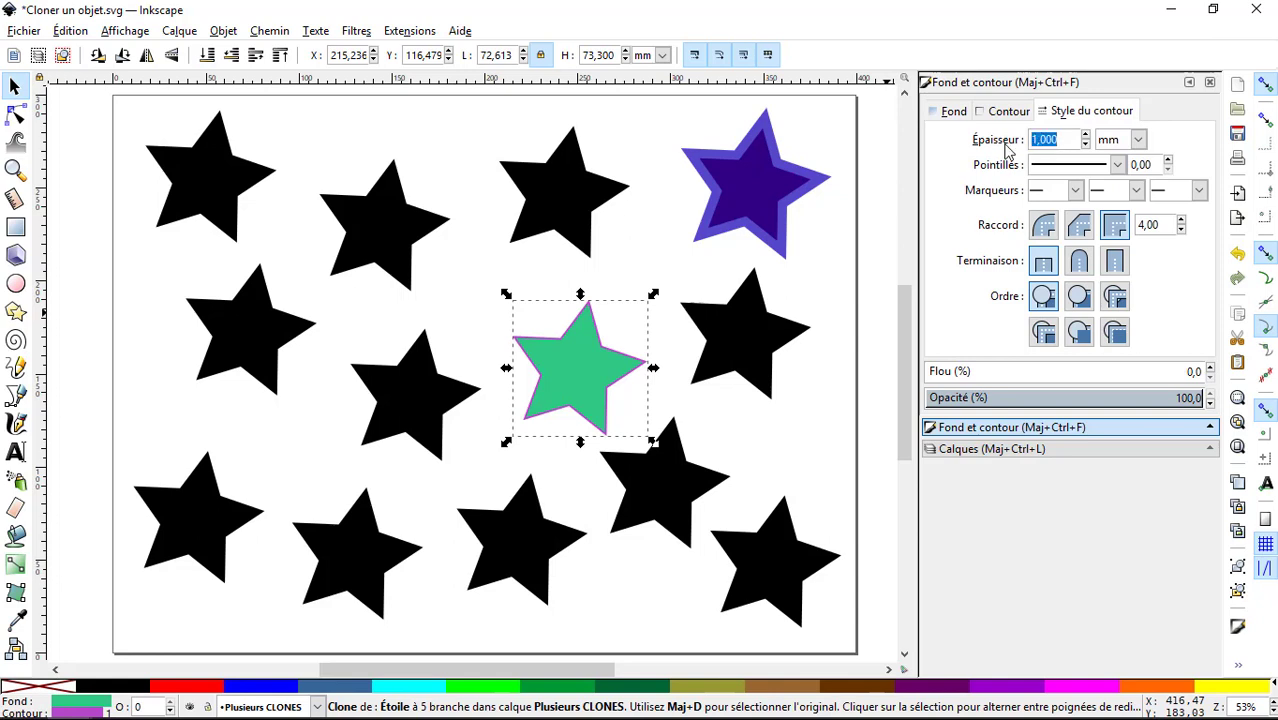
text(2)
key(Return)
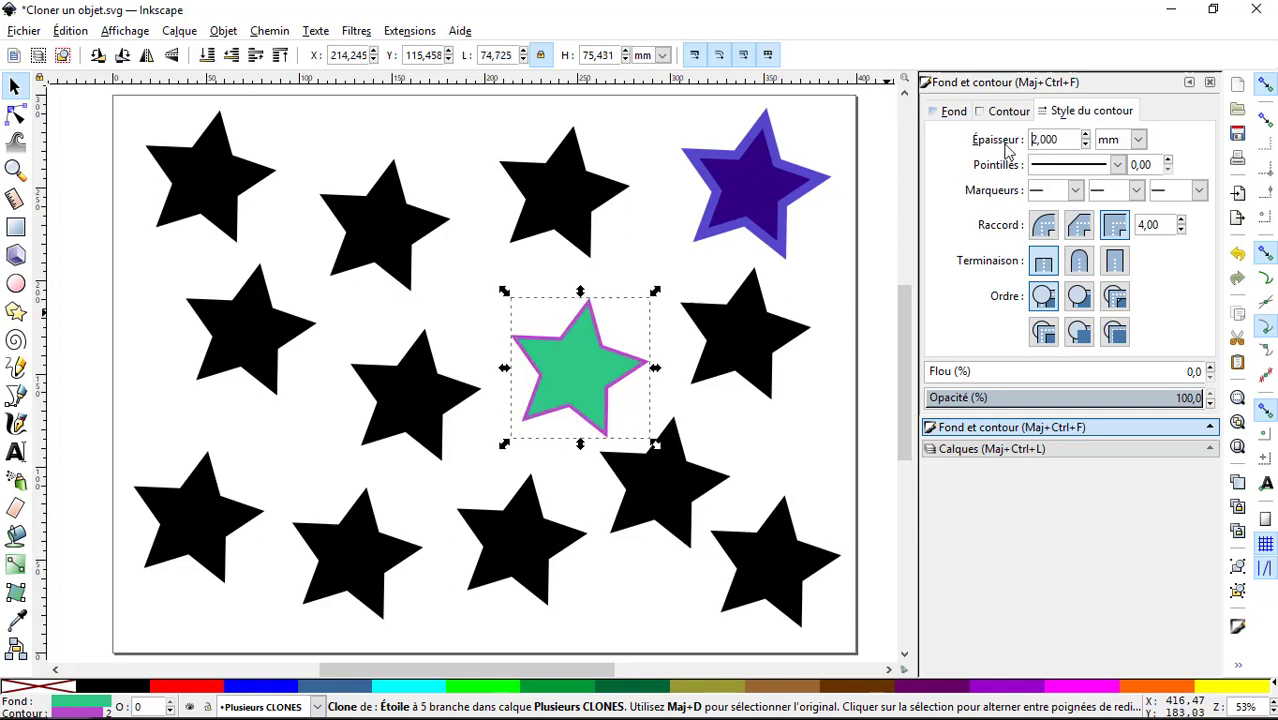
click(843, 354)
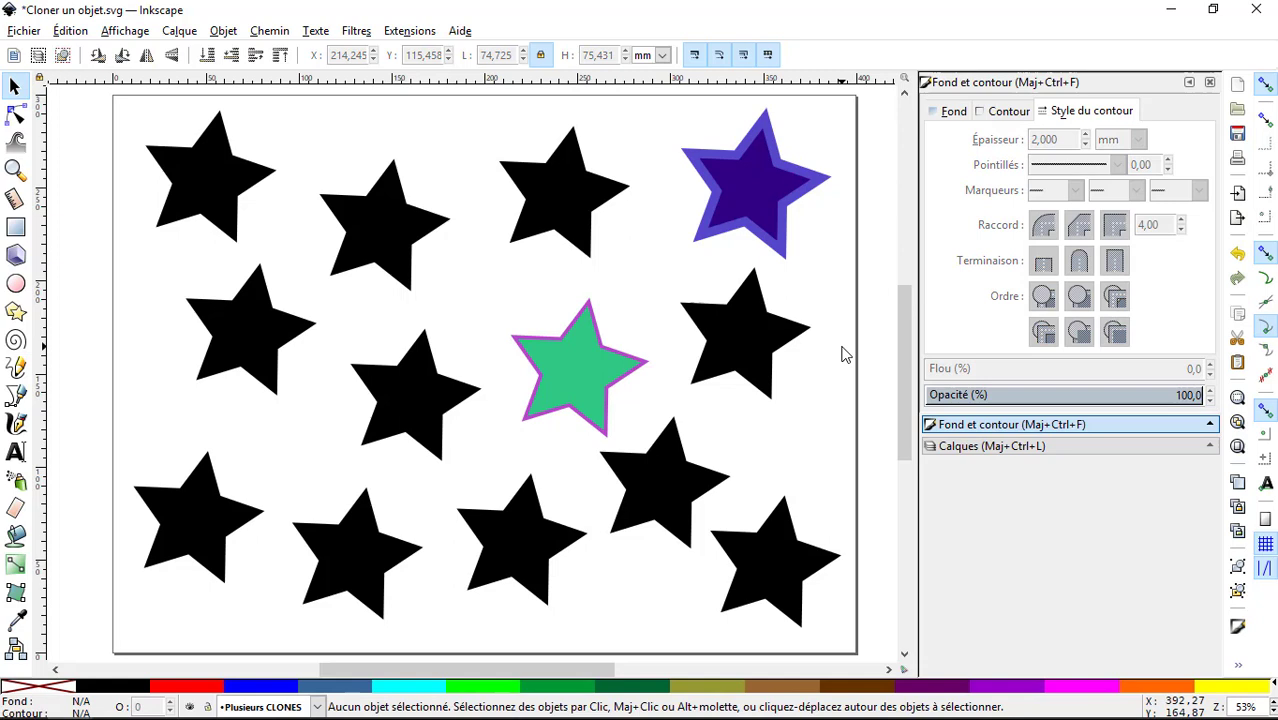
Give the original star, third in the upper row, a flat green fill and a flat purple stroke, and deselect it
click(575, 185)
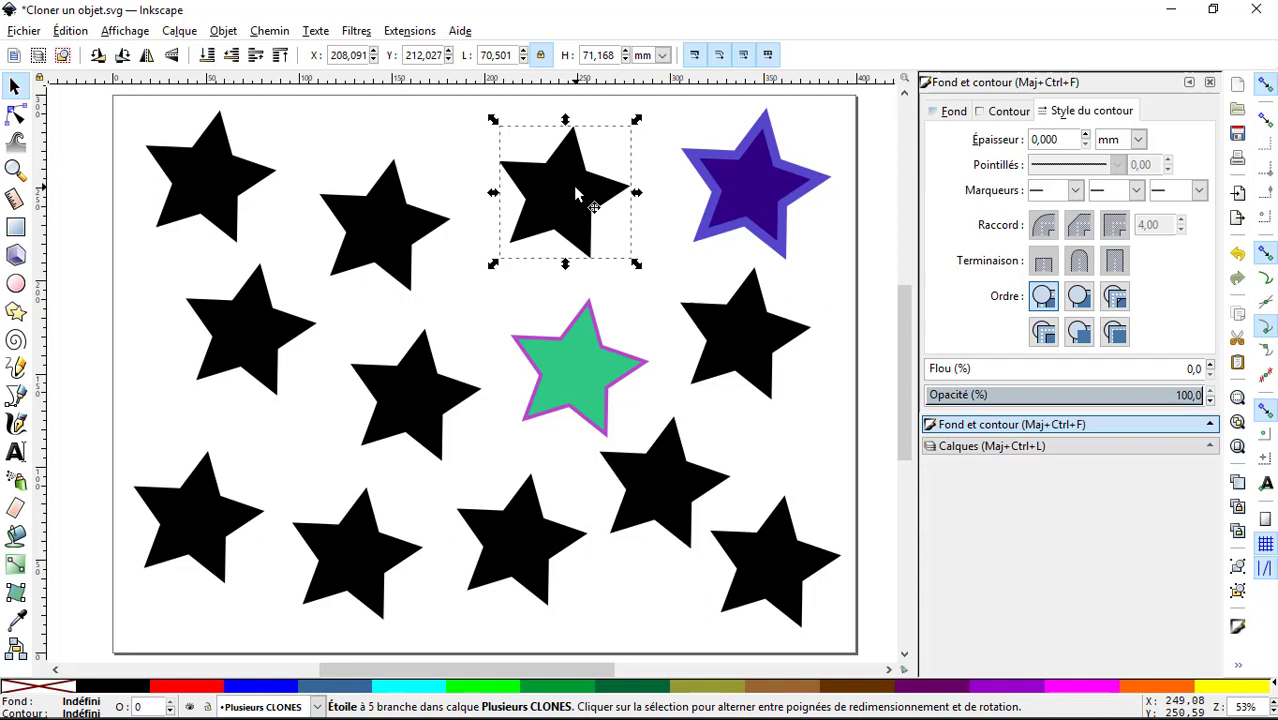
click(953, 112)
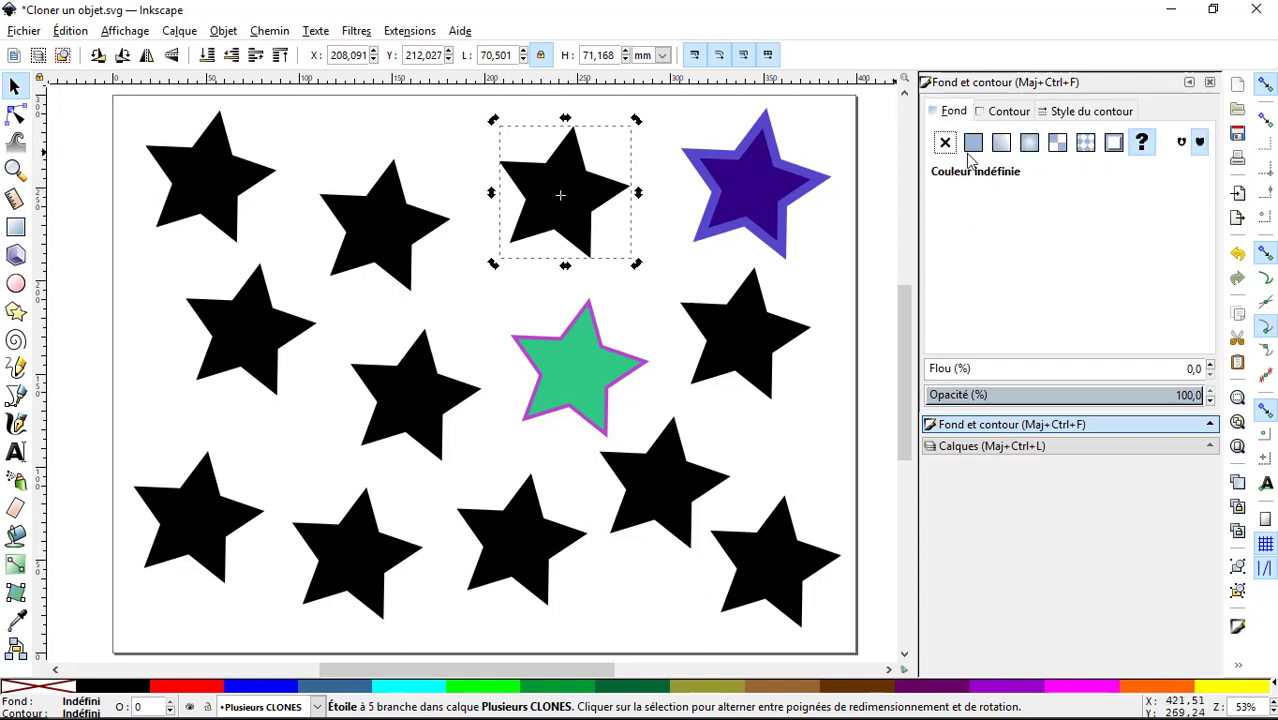
click(973, 143)
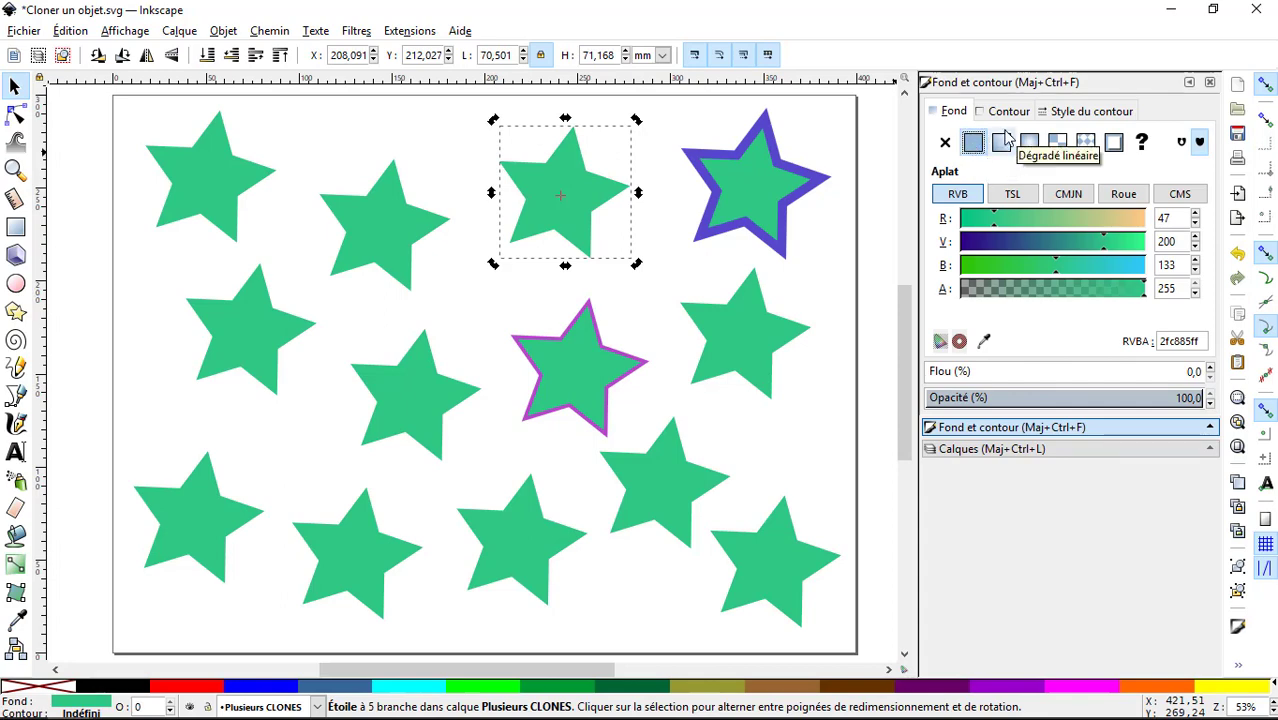
click(1005, 115)
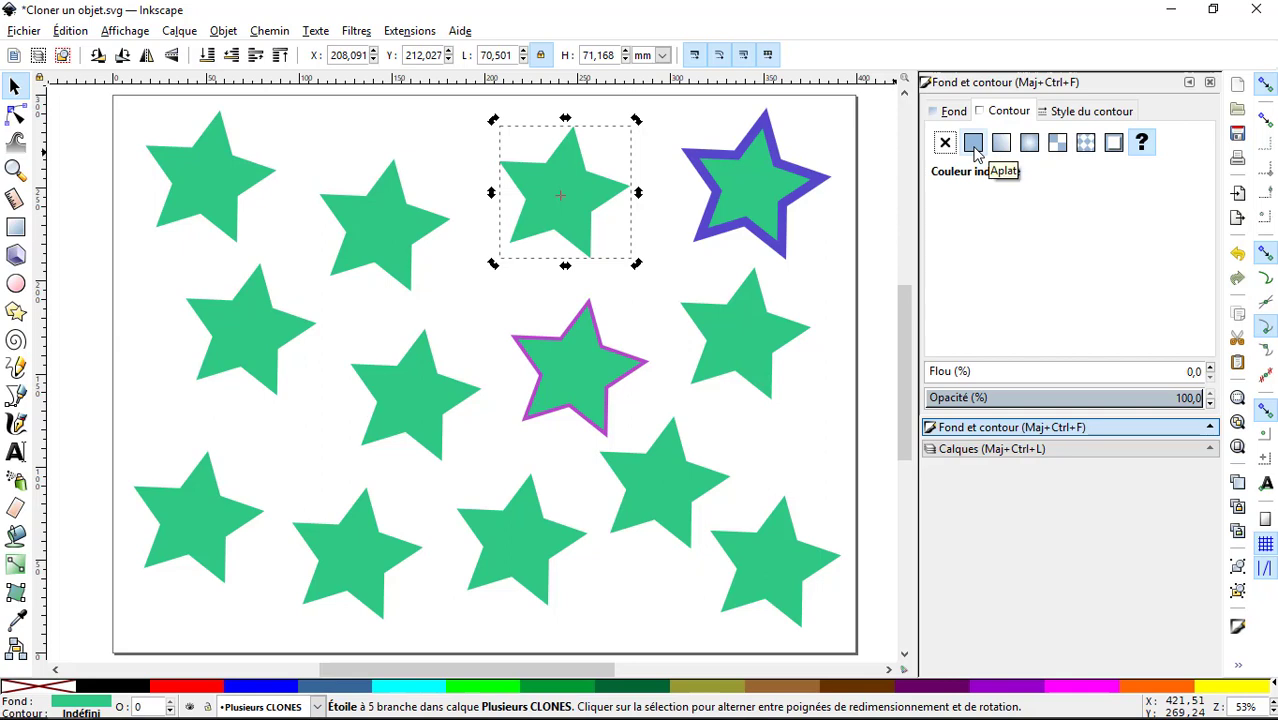
click(973, 145)
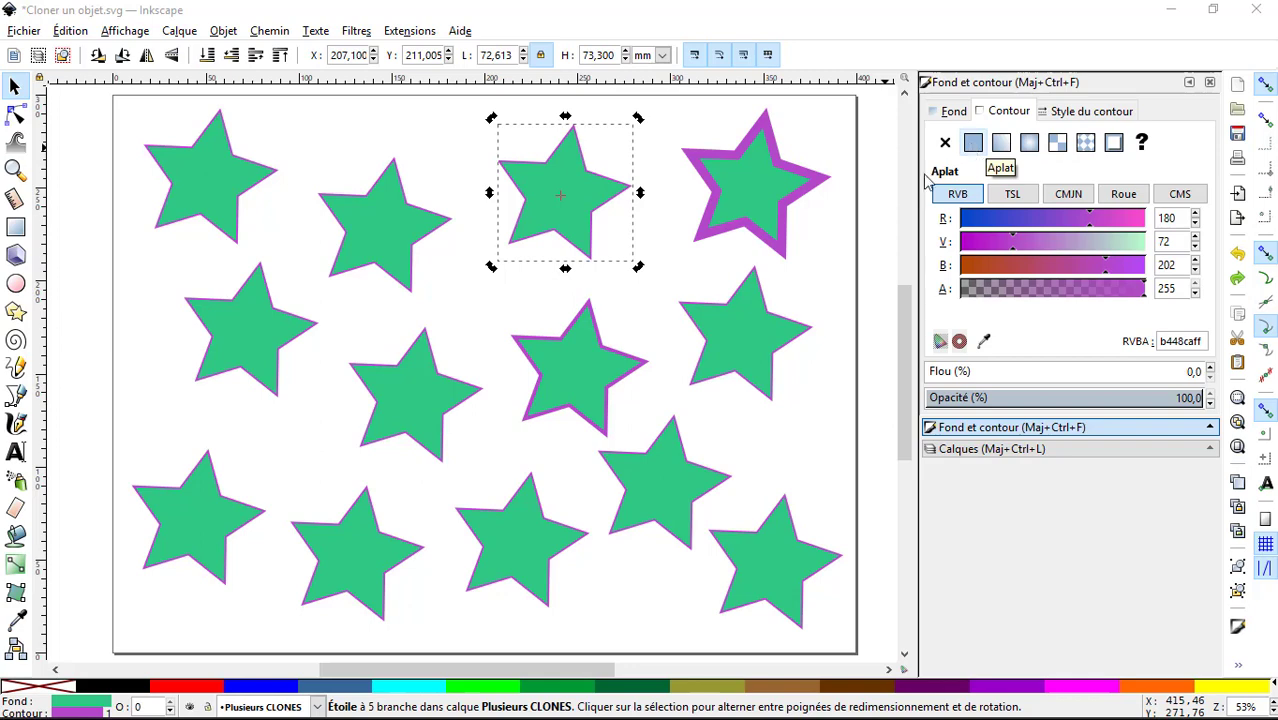
click(866, 228)
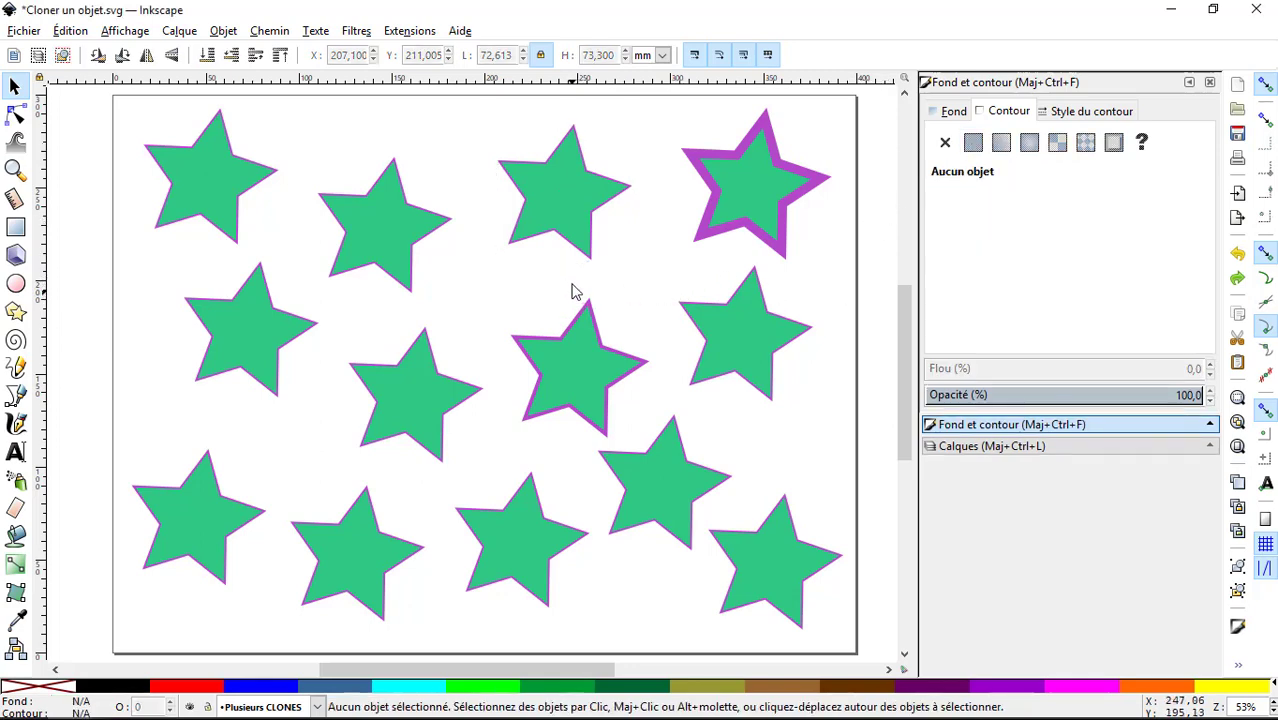
Set the original star's stroke width to 2 mm and deselect it
click(560, 245)
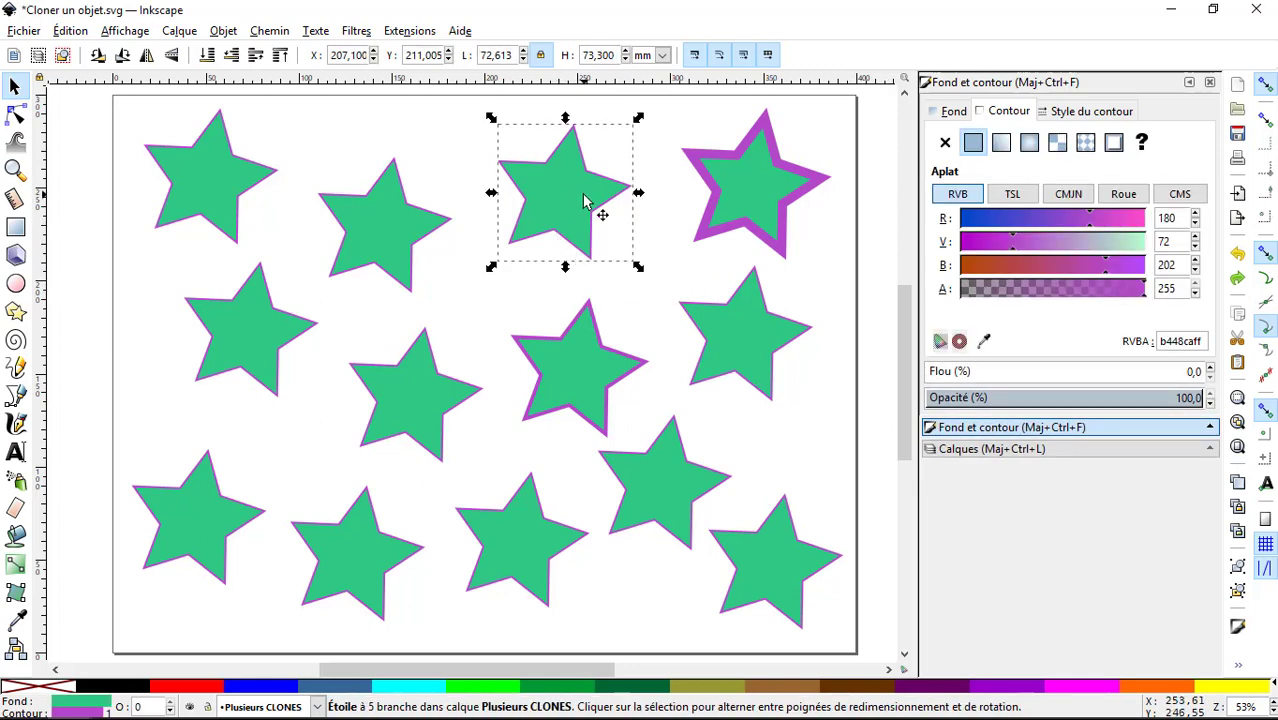
click(1087, 115)
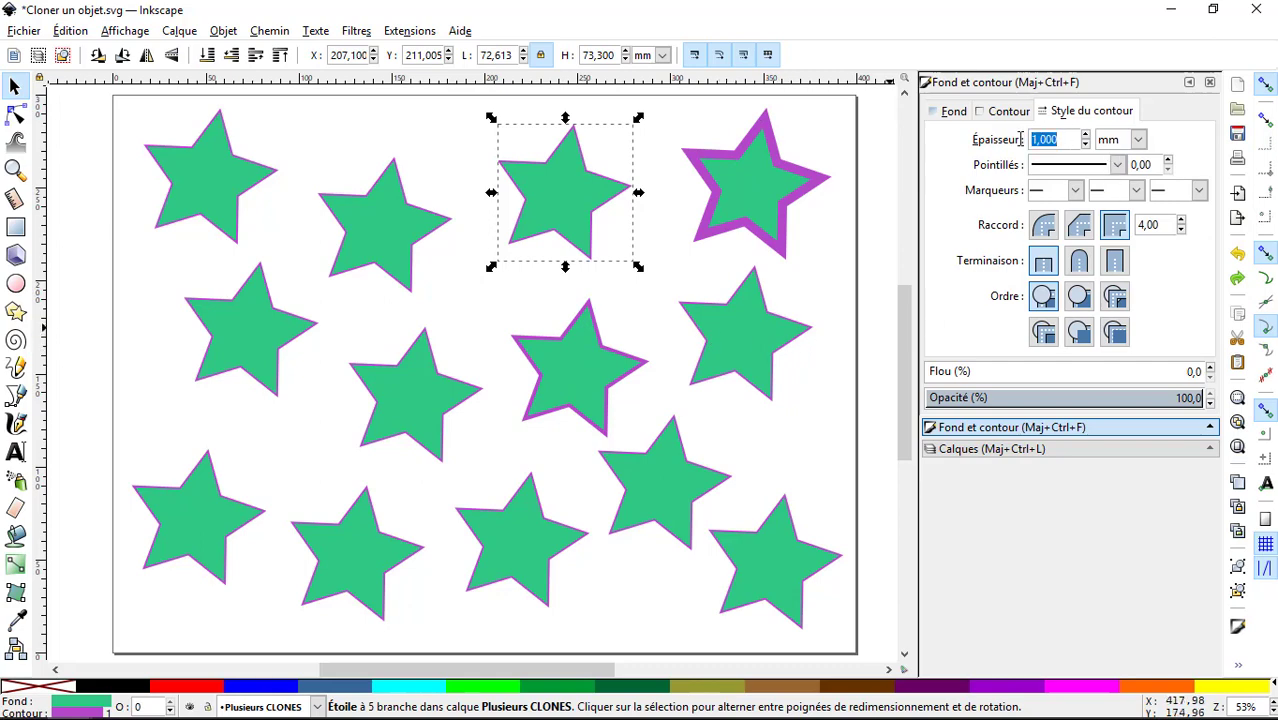
text(2)
key(Return)
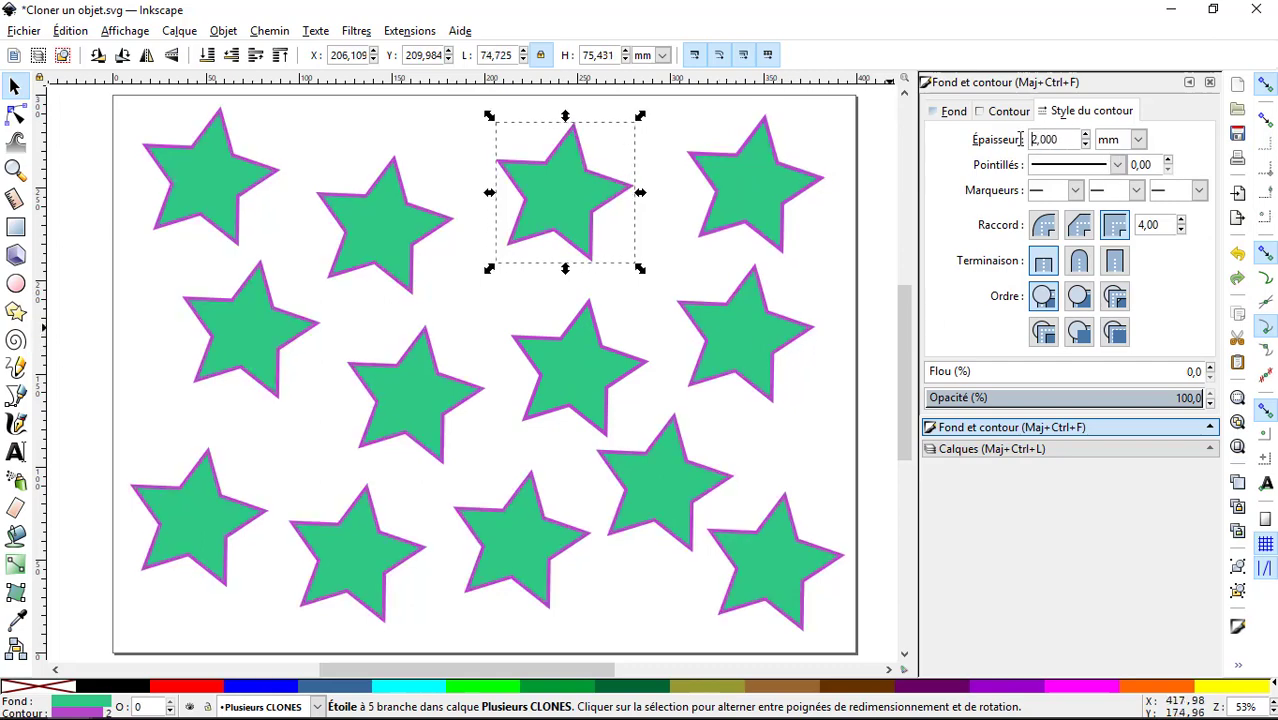
click(833, 276)
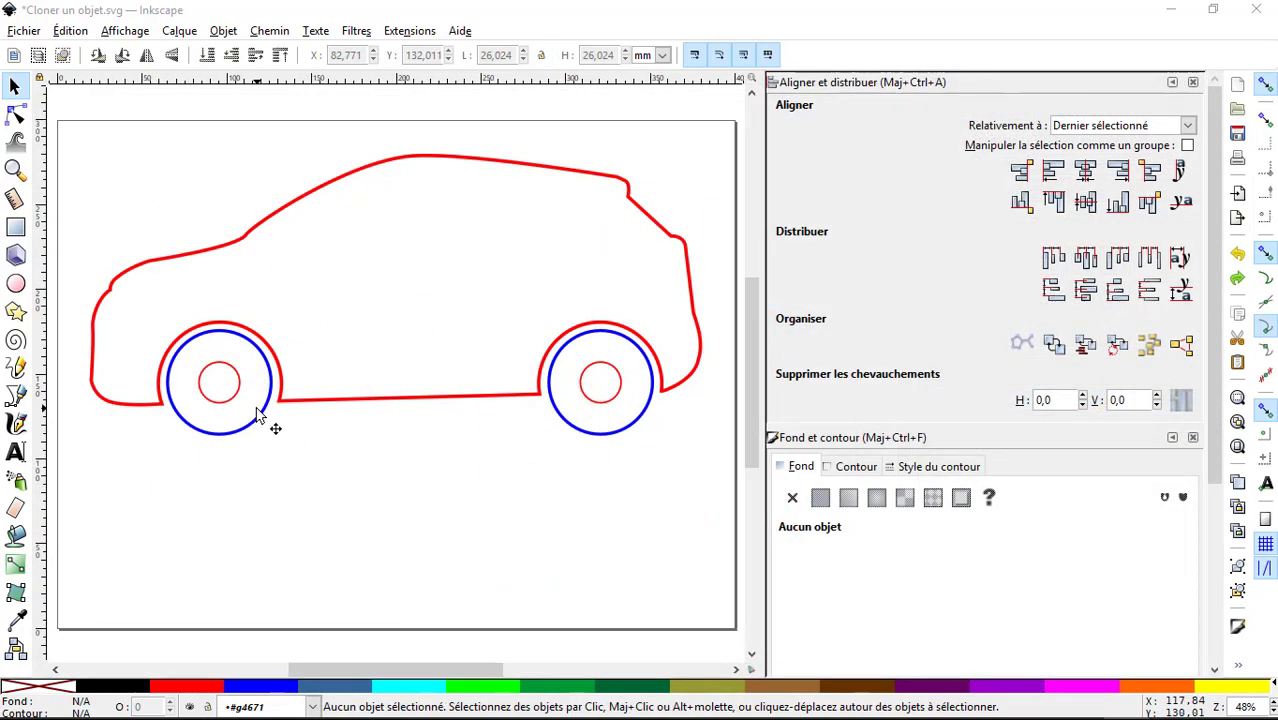
In the car drawing, set the stroke width of the left wheel's small red inner circle to 2 mm and deselect it
click(265, 418)
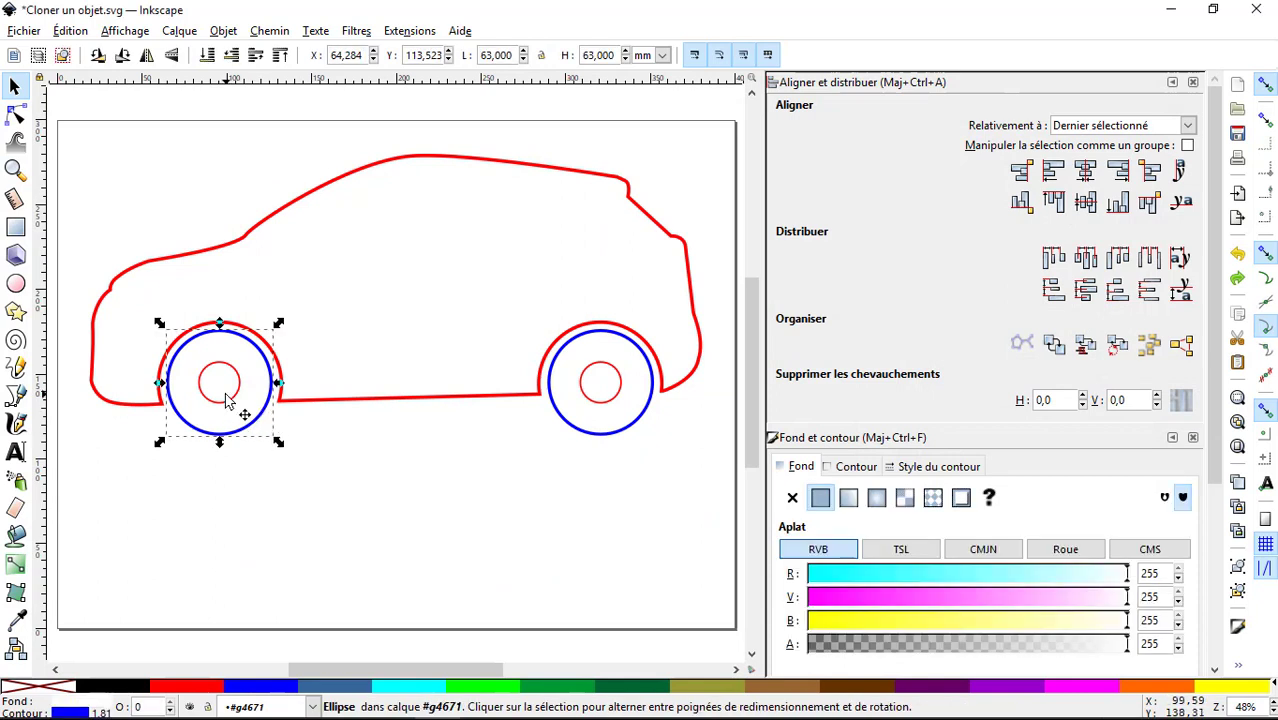
click(230, 402)
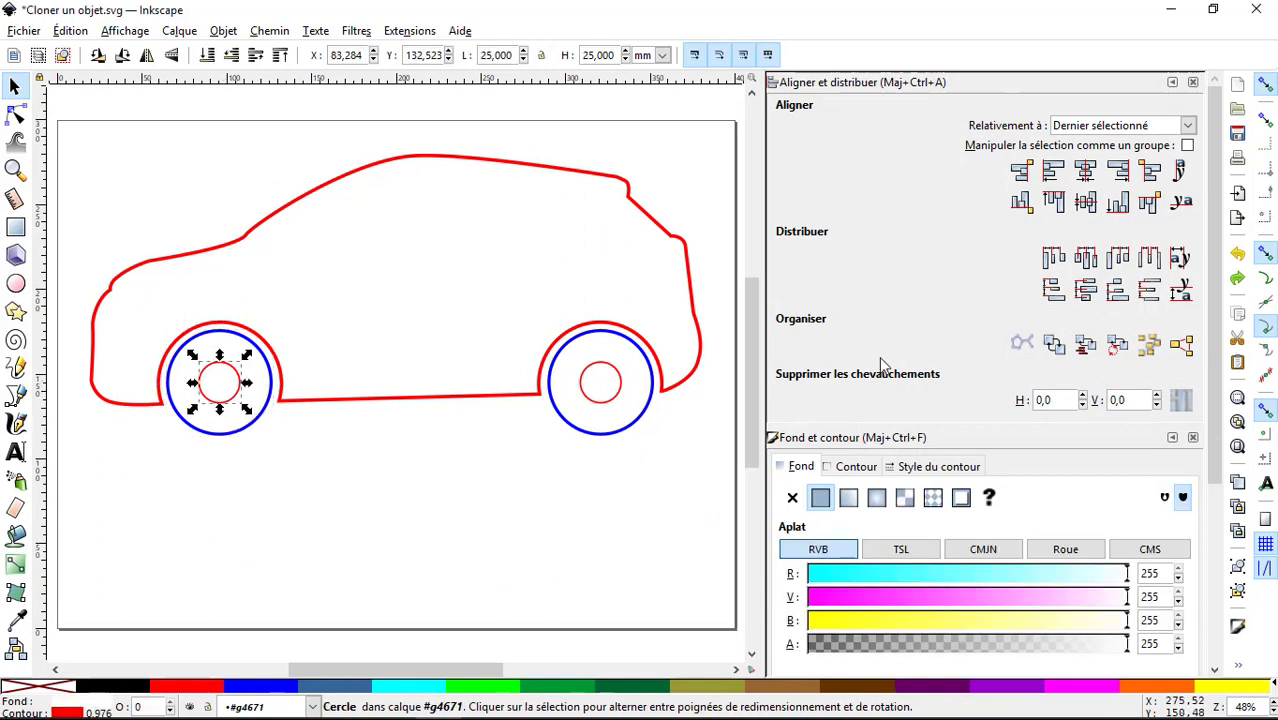
click(963, 470)
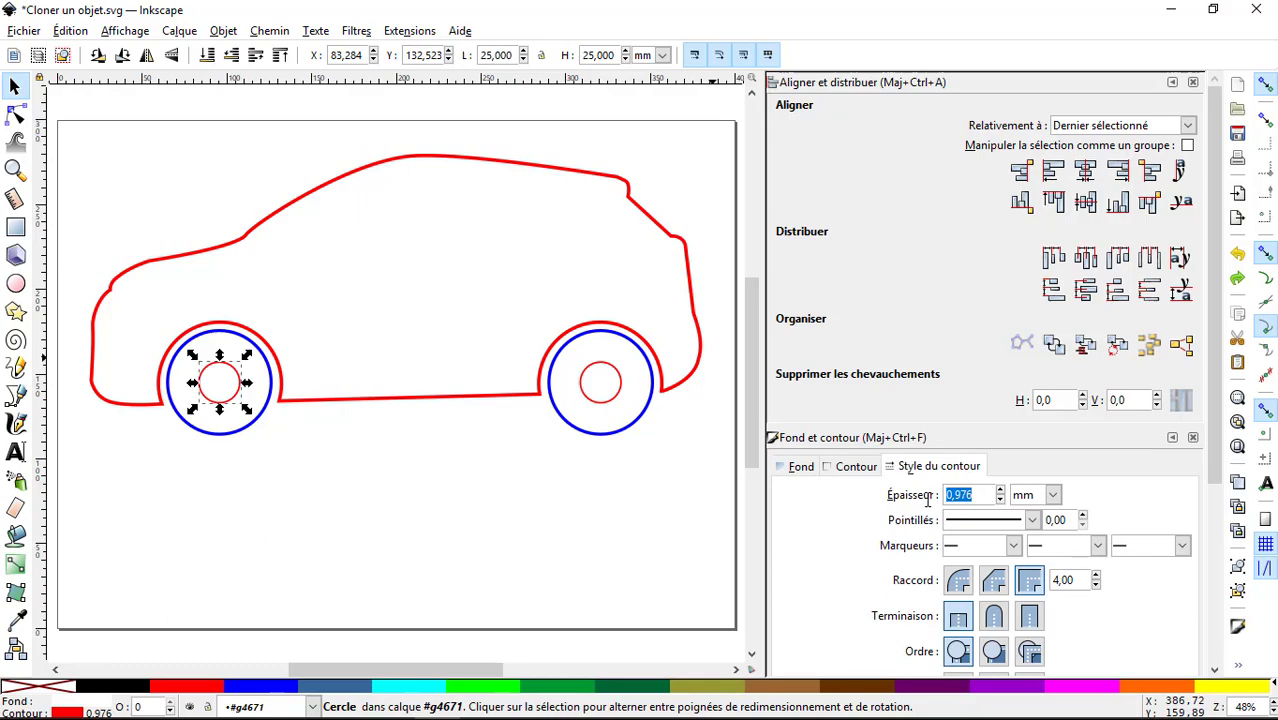
text(2)
key(Return)
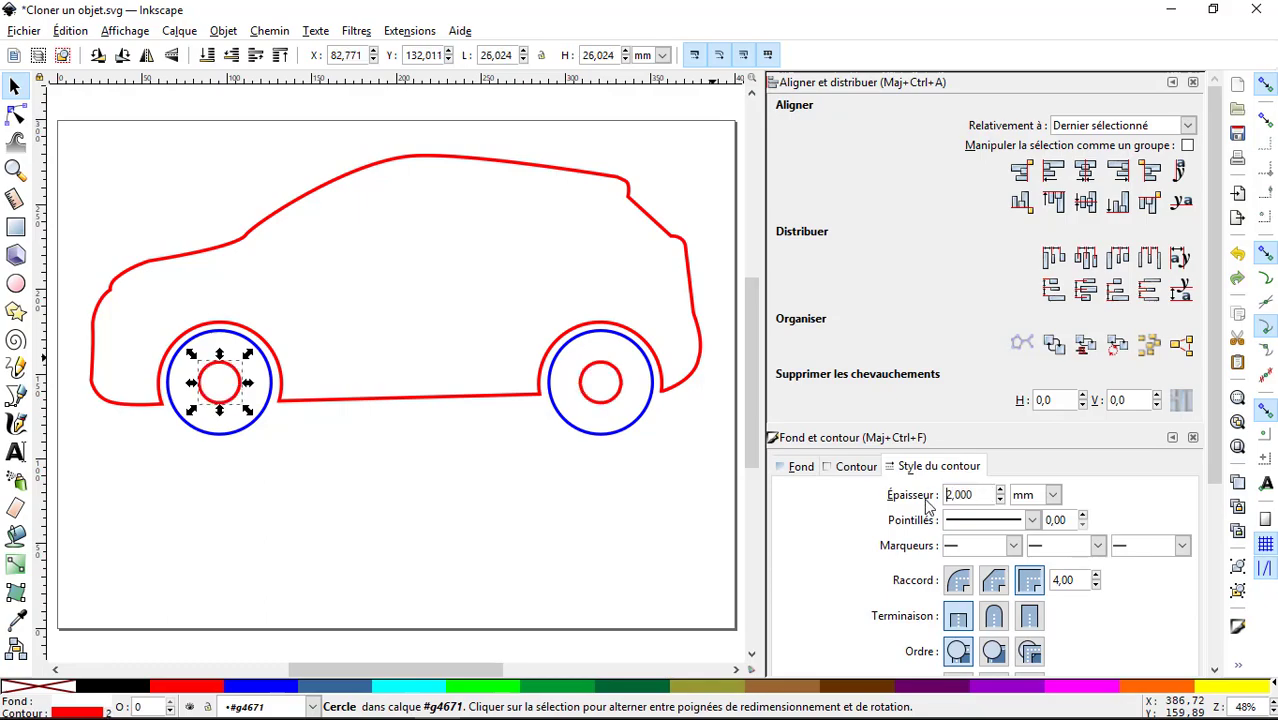
click(326, 485)
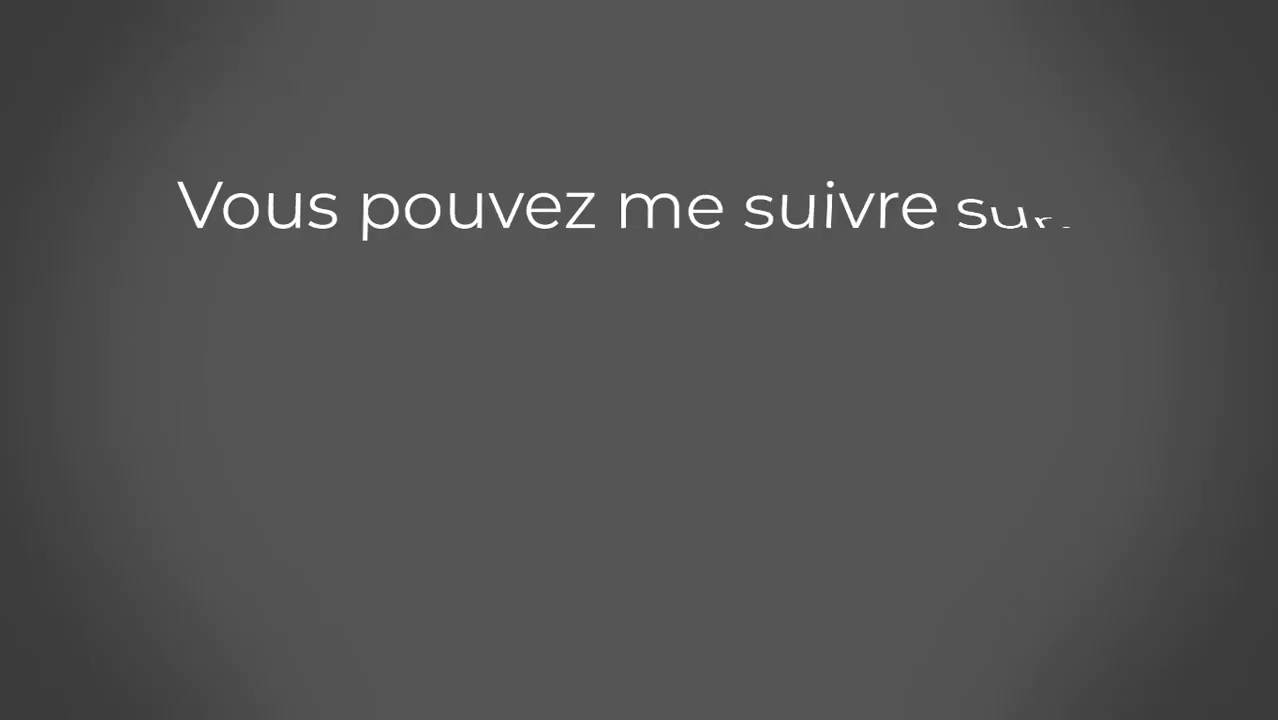